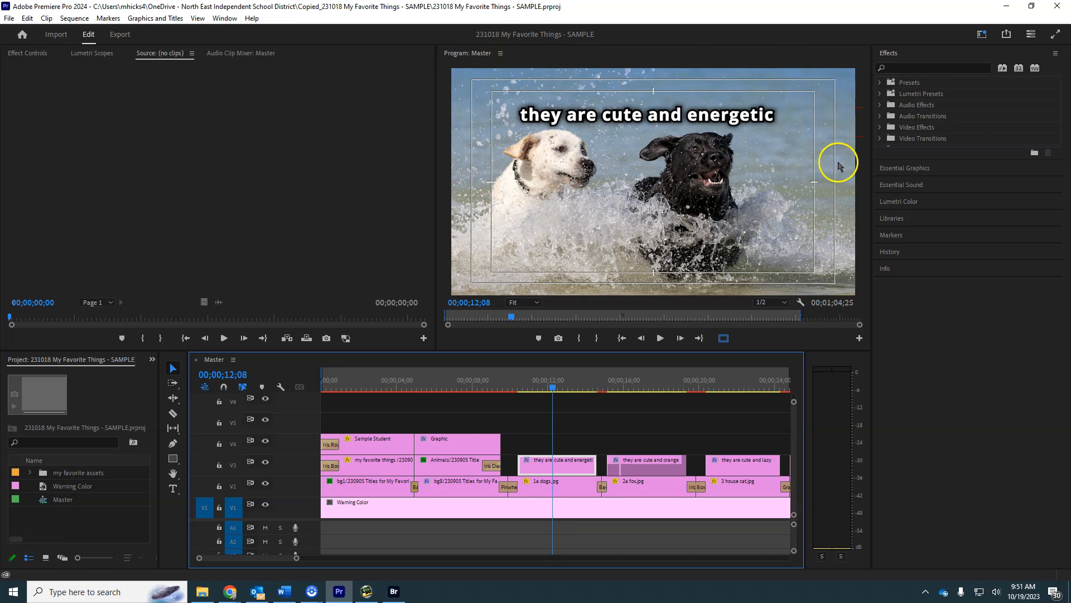
Scrub through the dogs clip on the timeline and open its title in the graphics text list.
{"action": "left_click_drag", "start_coordinate": [552, 387], "coordinate": [597, 385]}
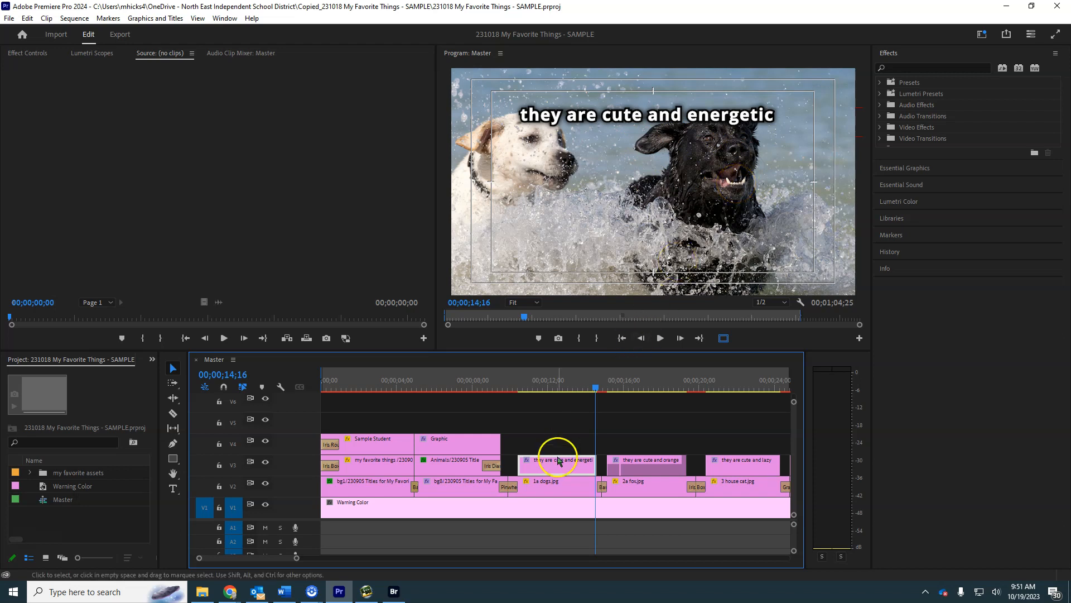
{"action": "left_click_drag", "start_coordinate": [601, 385], "coordinate": [561, 386]}
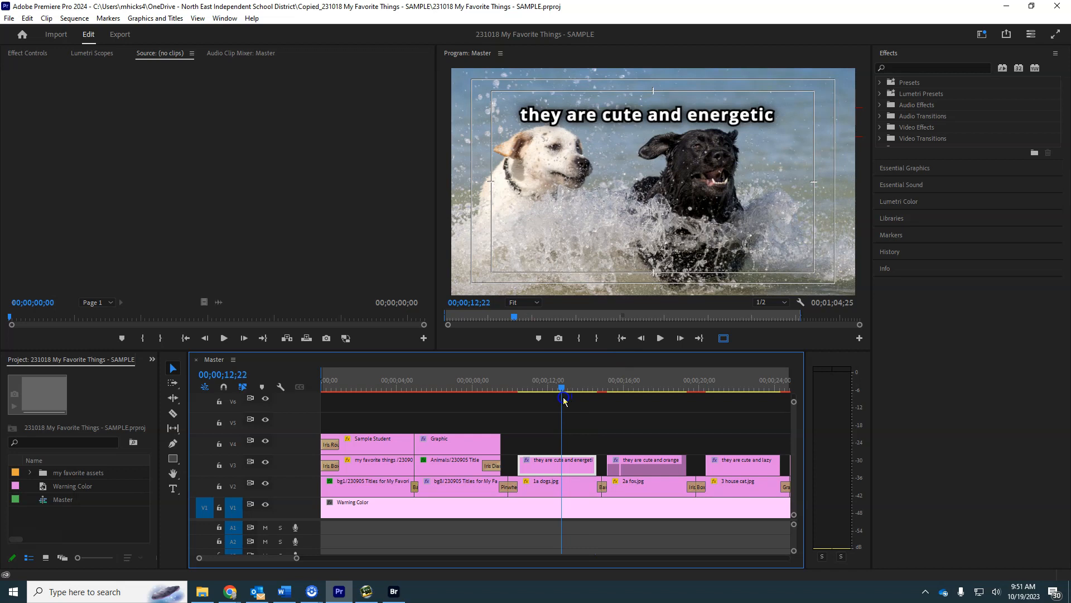
{"action": "double_click", "coordinate": [554, 466]}
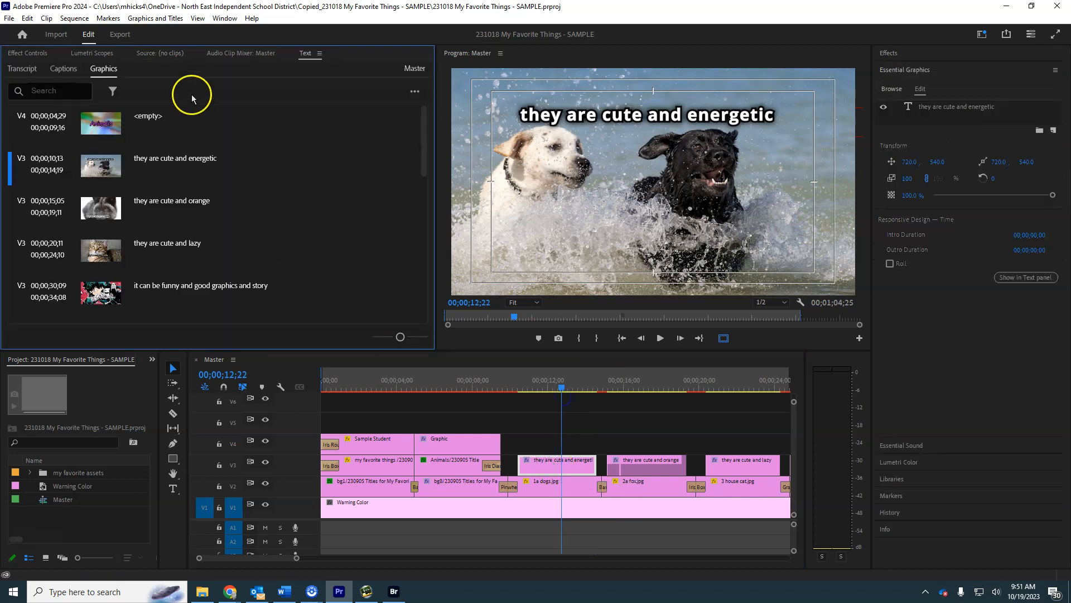
{"action": "scroll", "coordinate": [174, 278], "scroll_direction": "down", "scroll_amount": 2}
{"action": "scroll", "coordinate": [175, 278], "scroll_direction": "down", "scroll_amount": 6}
{"action": "scroll", "coordinate": [180, 275], "scroll_direction": "up", "scroll_amount": 6}
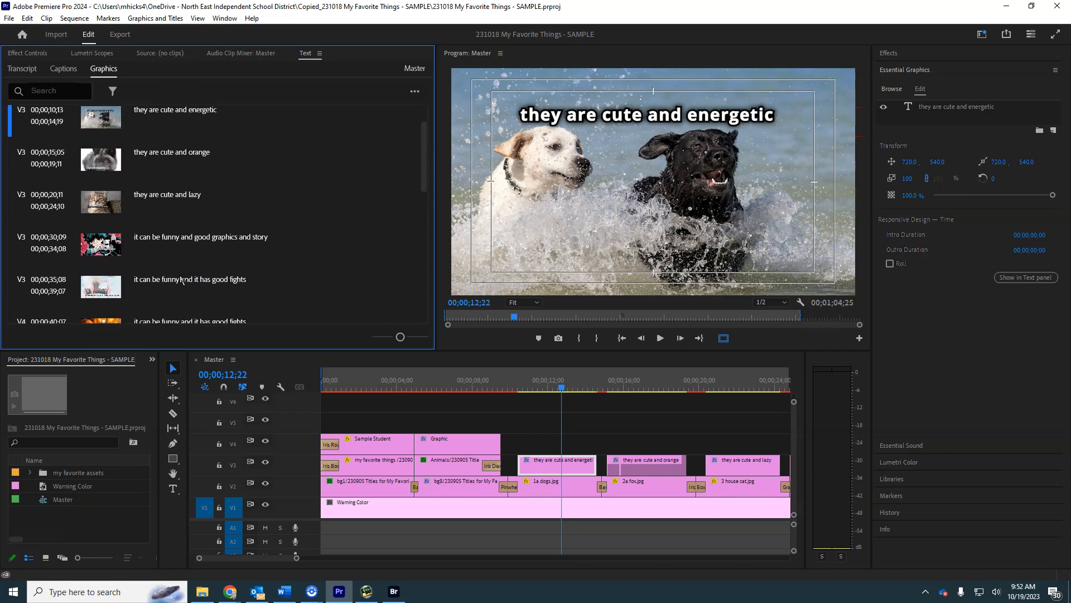
Change the dogs title text to "Cute and energetic".
{"action": "scroll", "coordinate": [179, 142], "scroll_direction": "up", "scroll_amount": 1}
{"action": "left_click", "coordinate": [175, 132]}
{"action": "left_click", "coordinate": [175, 133]}
{"action": "key", "text": "Left"}
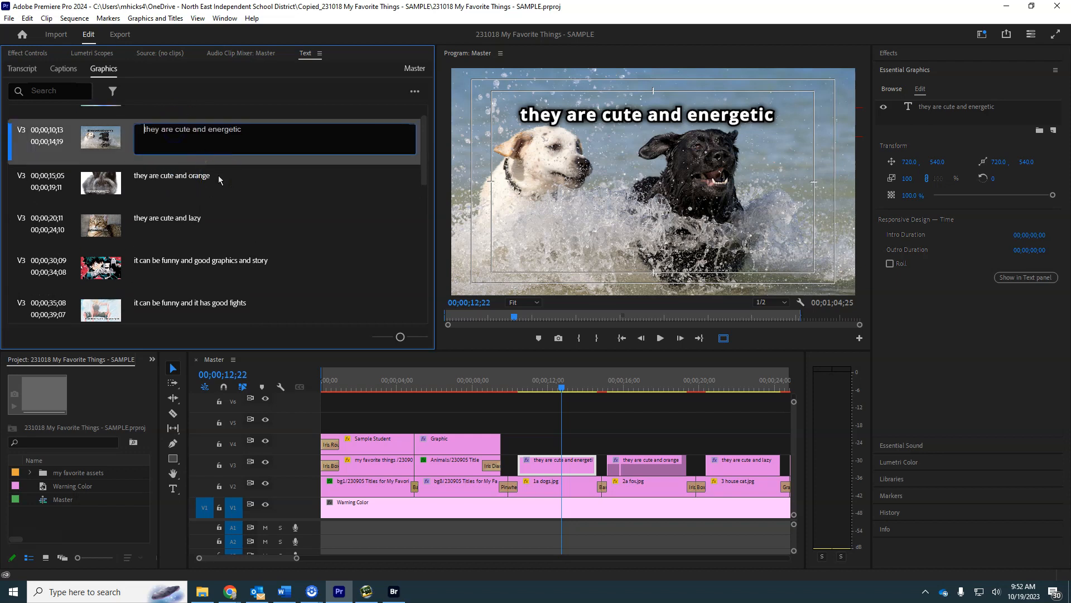
{"action": "key", "text": "Delete"}
{"action": "key", "text": "Delete"}
{"action": "key", "text": "Delete"}
{"action": "key", "text": "Delete"}
{"action": "key", "text": "Delete"}
{"action": "key", "text": "Delete"}
{"action": "key", "text": "Delete"}
{"action": "key", "text": "Delete"}
{"action": "key", "text": "Delete"}
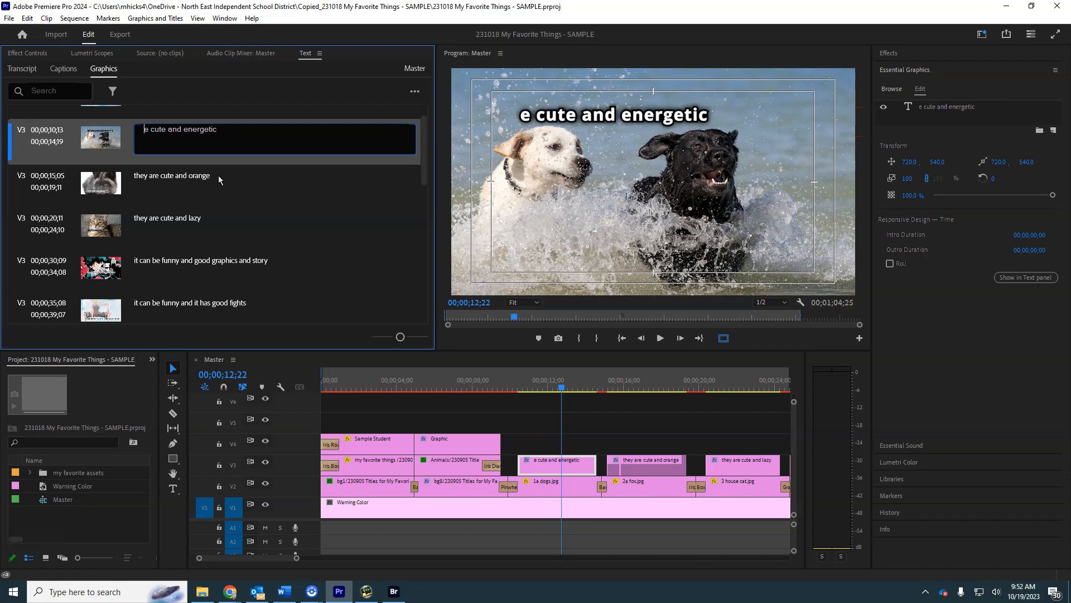
{"action": "key", "text": "Delete"}
{"action": "type", "text": "C"}
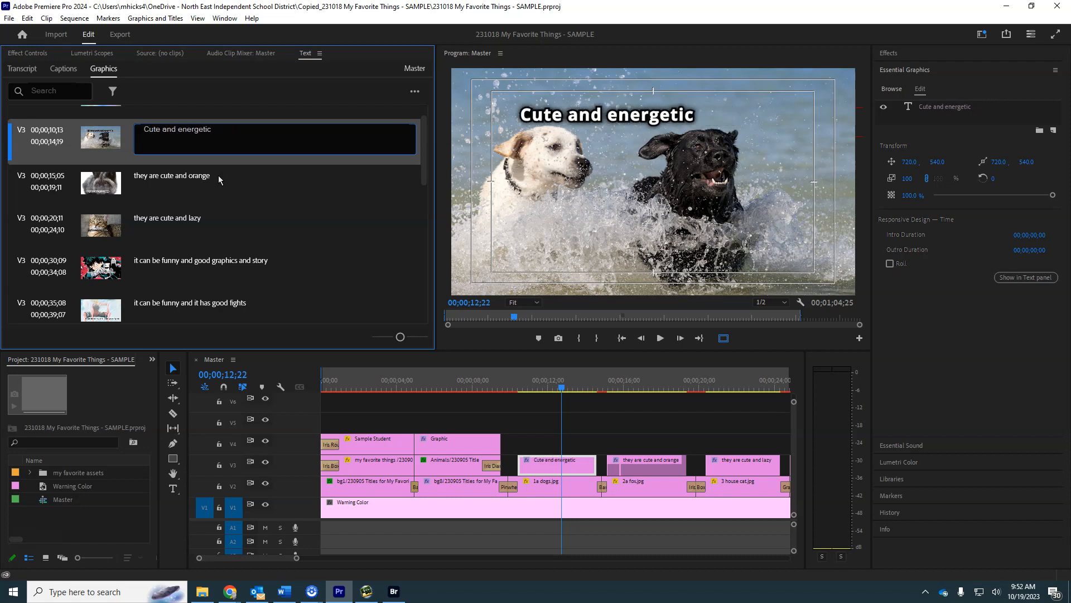
Change the fox title text to "Cute and orange".
{"action": "left_click", "coordinate": [195, 178]}
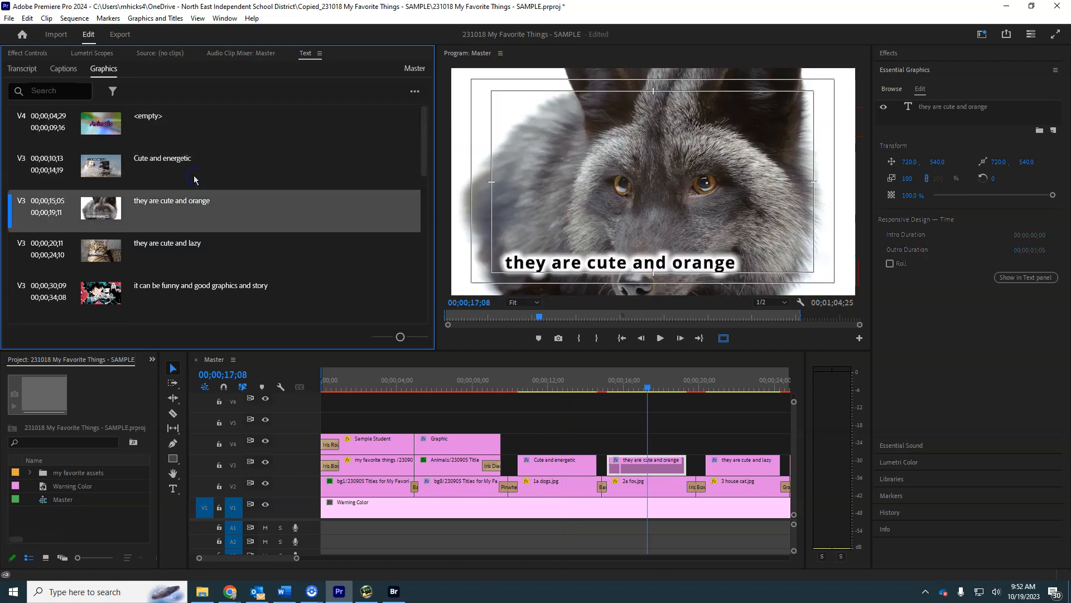
{"action": "double_click", "coordinate": [190, 217]}
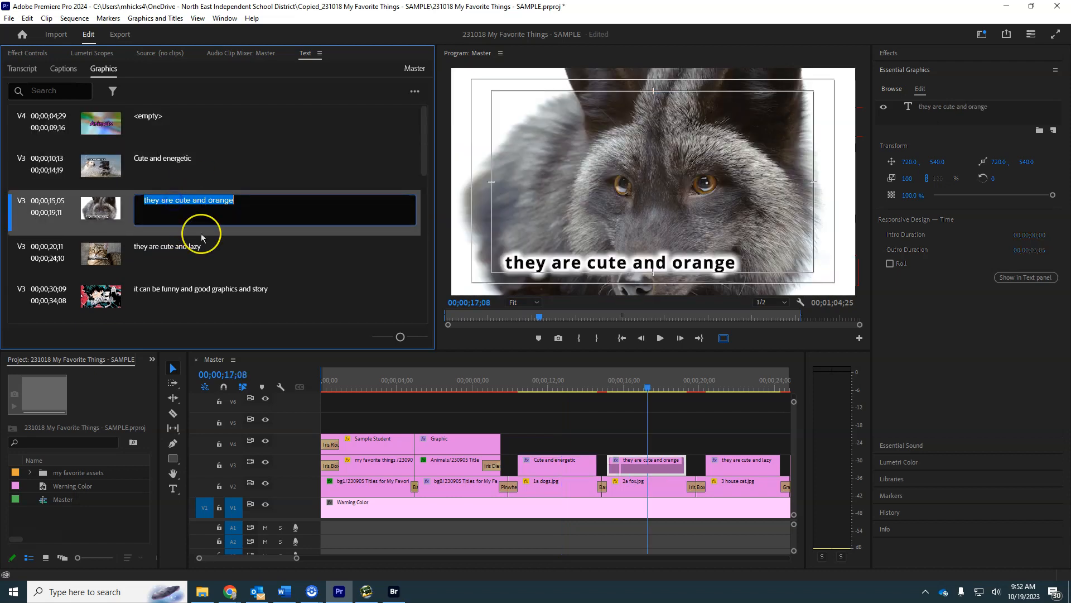
{"action": "key", "text": "Home"}
{"action": "key", "text": "Delete"}
{"action": "type", "text": "T"}
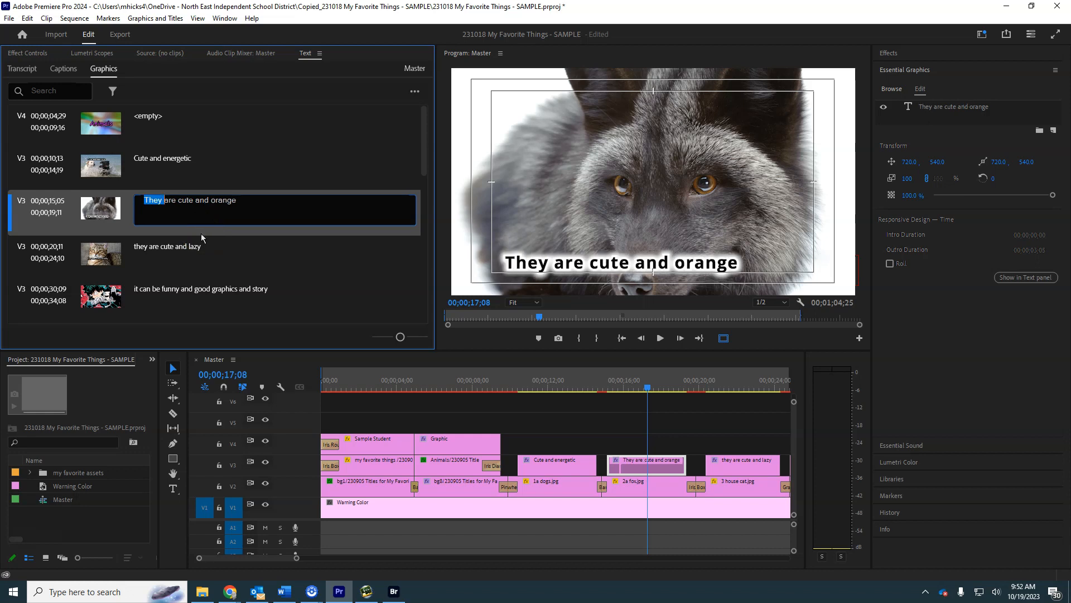
{"action": "type", "text": "C"}
{"action": "key", "text": "Return"}
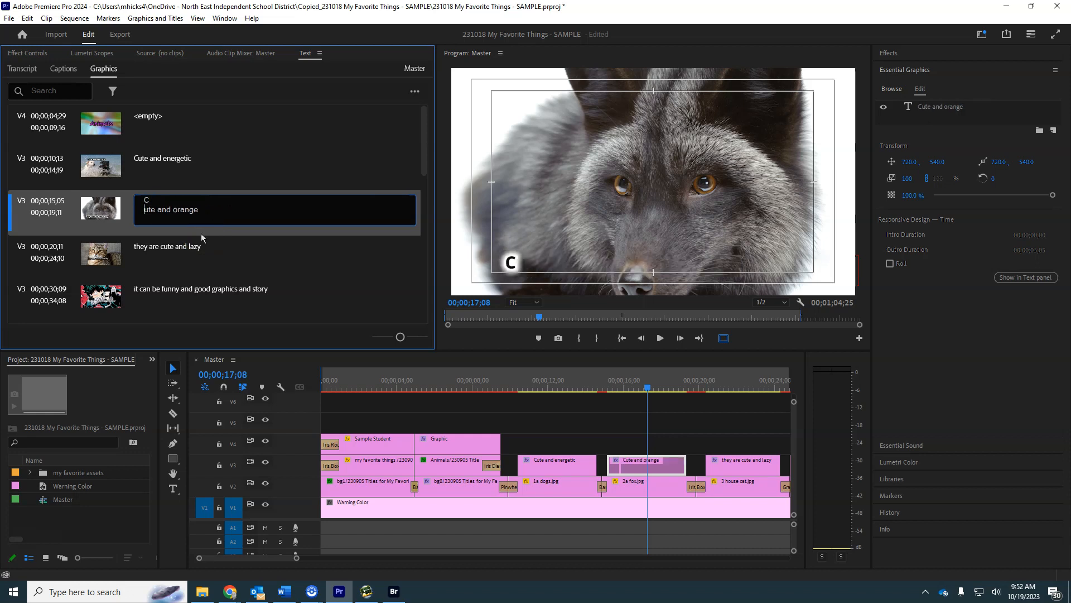
{"action": "key", "text": "BackSpace"}
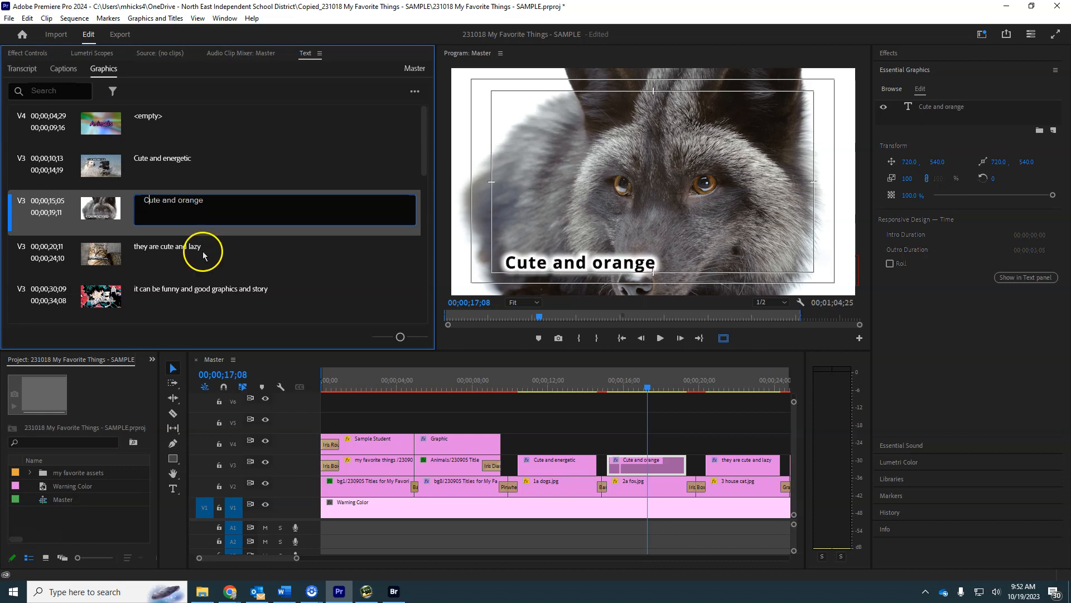
Reword the house cat title to "Love that they are lazy".
{"action": "left_click", "coordinate": [183, 246]}
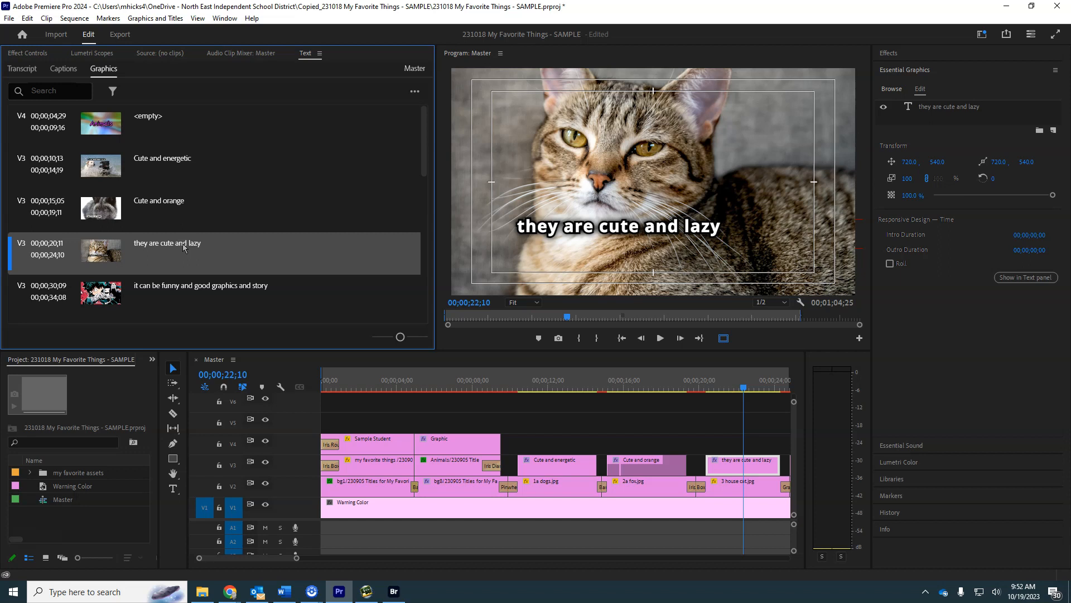
{"action": "double_click", "coordinate": [183, 244]}
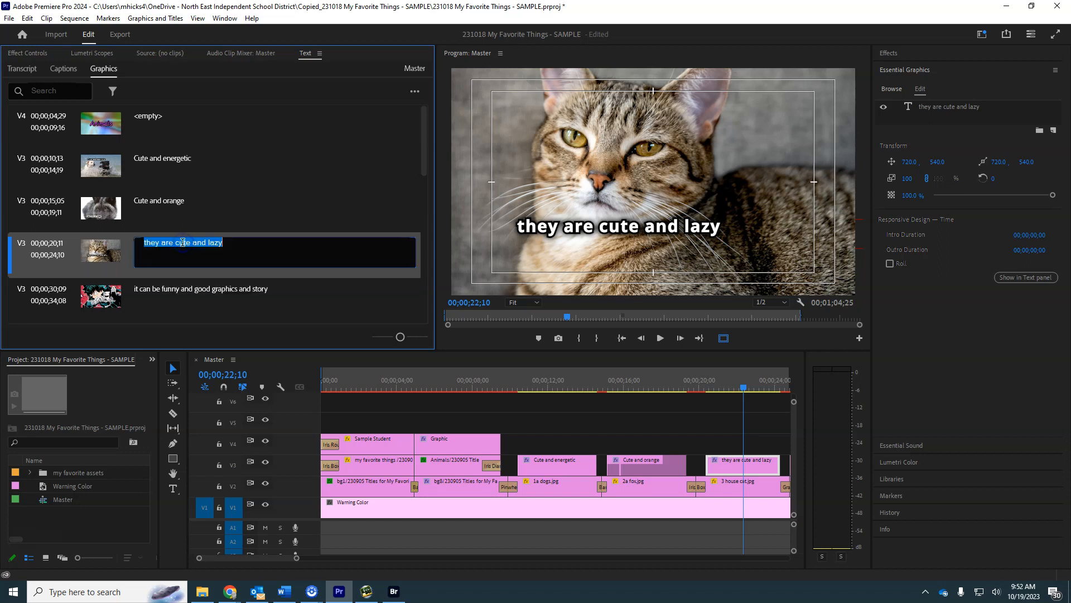
{"action": "key", "text": "Home"}
{"action": "key", "text": "Delete"}
{"action": "key", "text": "Delete"}
{"action": "key", "text": "Delete"}
{"action": "key", "text": "Delete"}
{"action": "key", "text": "Delete"}
{"action": "key", "text": "Delete"}
{"action": "key", "text": "Delete"}
{"action": "key", "text": "Delete"}
{"action": "key", "text": "Delete"}
{"action": "key", "text": "Delete"}
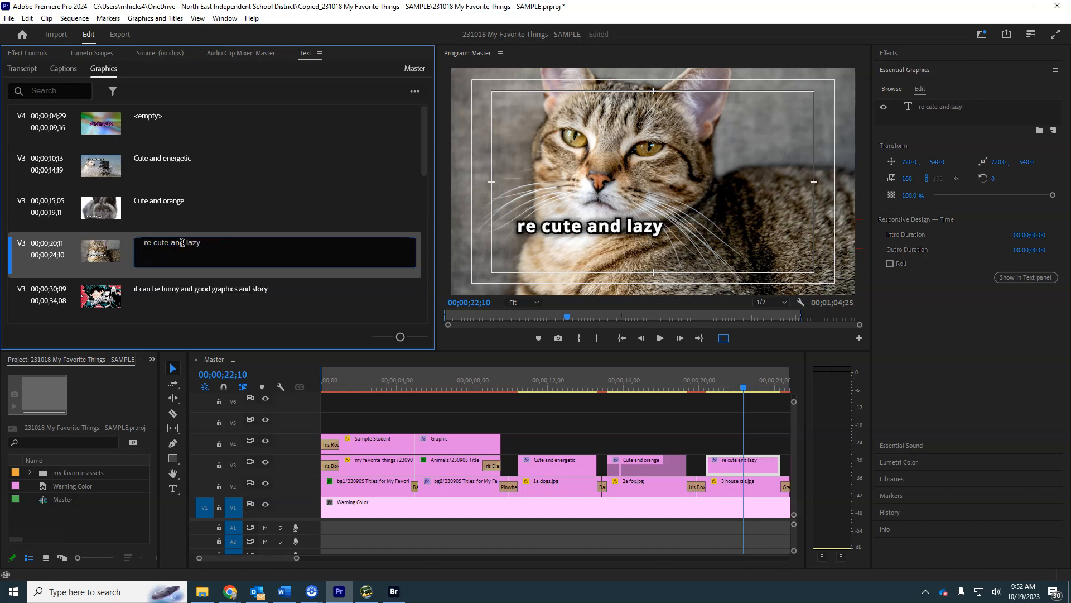
{"action": "key", "text": "Delete"}
{"action": "key", "text": "Delete"}
{"action": "key", "text": "Delete"}
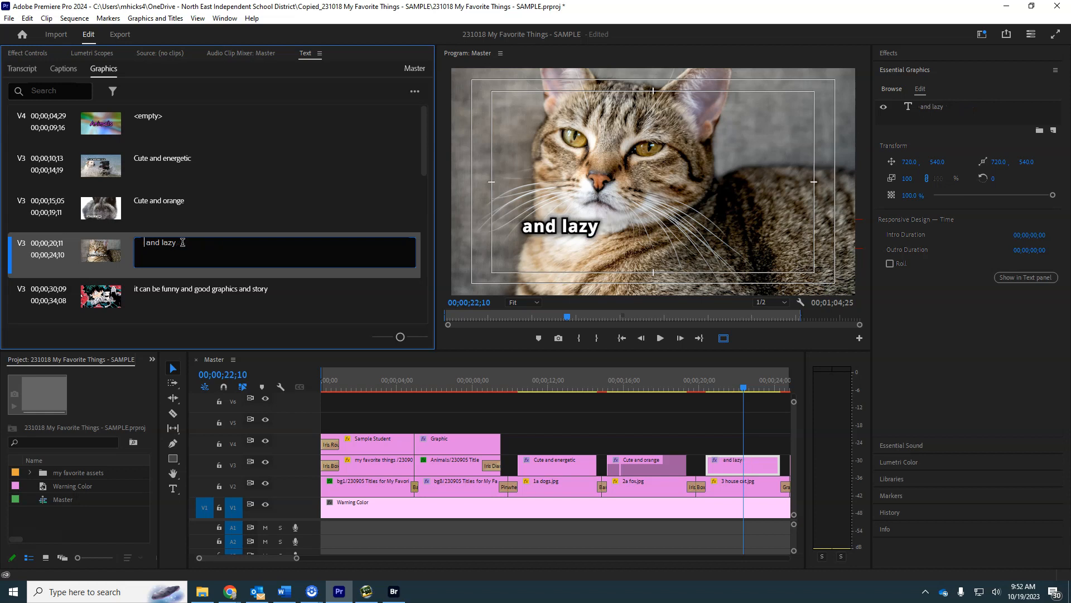
{"action": "type", "text": "Love the"}
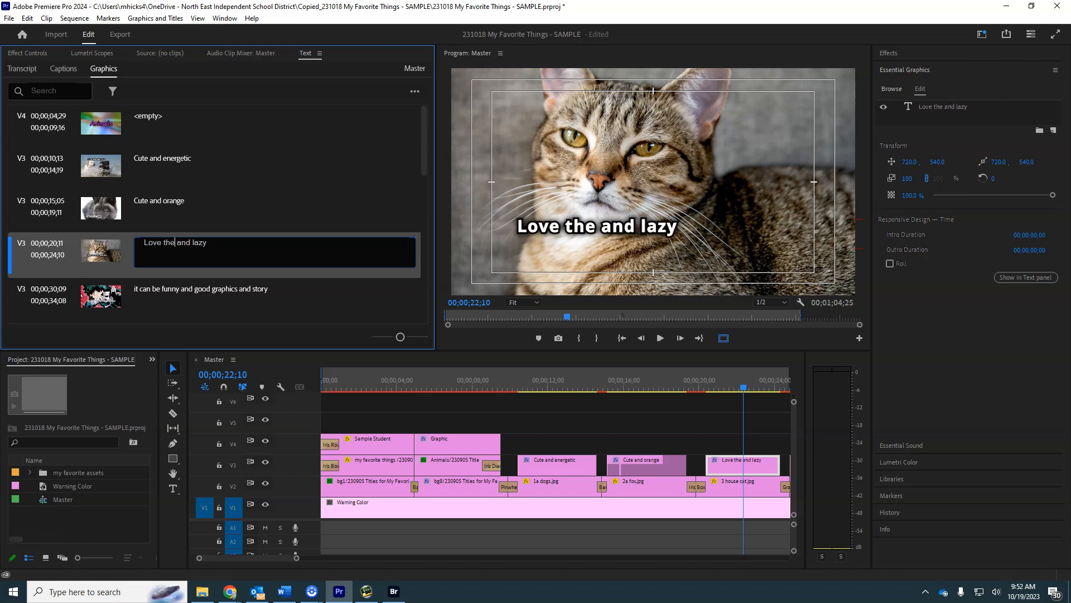
{"action": "key", "text": "BackSpace"}
{"action": "key", "text": "BackSpace"}
{"action": "type", "text": "hat th"}
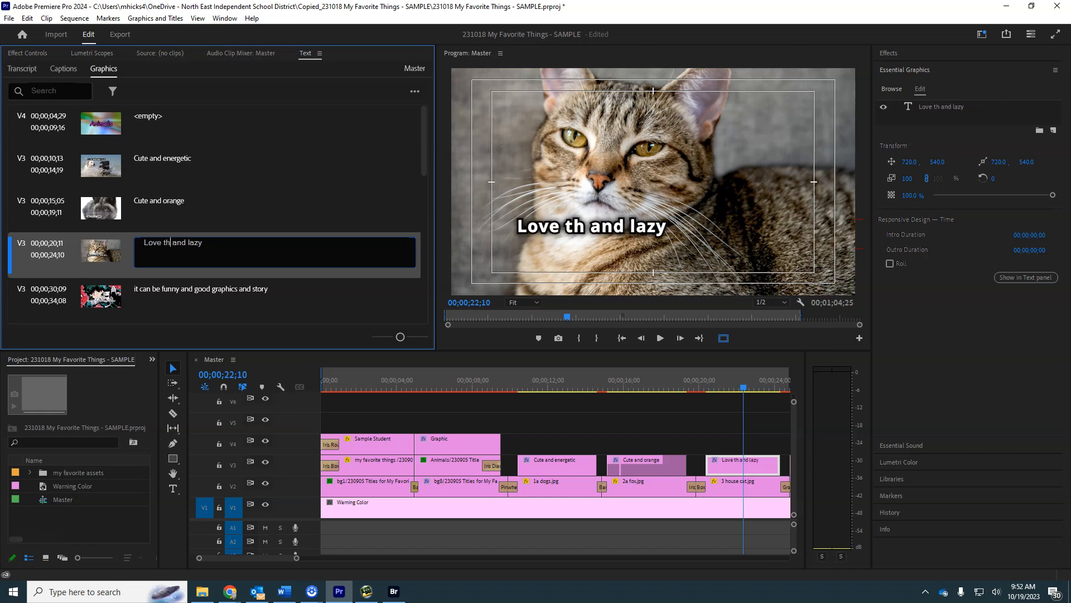
{"action": "type", "text": "ey are"}
{"action": "key", "text": "Delete"}
{"action": "key", "text": "Delete"}
{"action": "key", "text": "Delete"}
{"action": "key", "text": "Delete"}
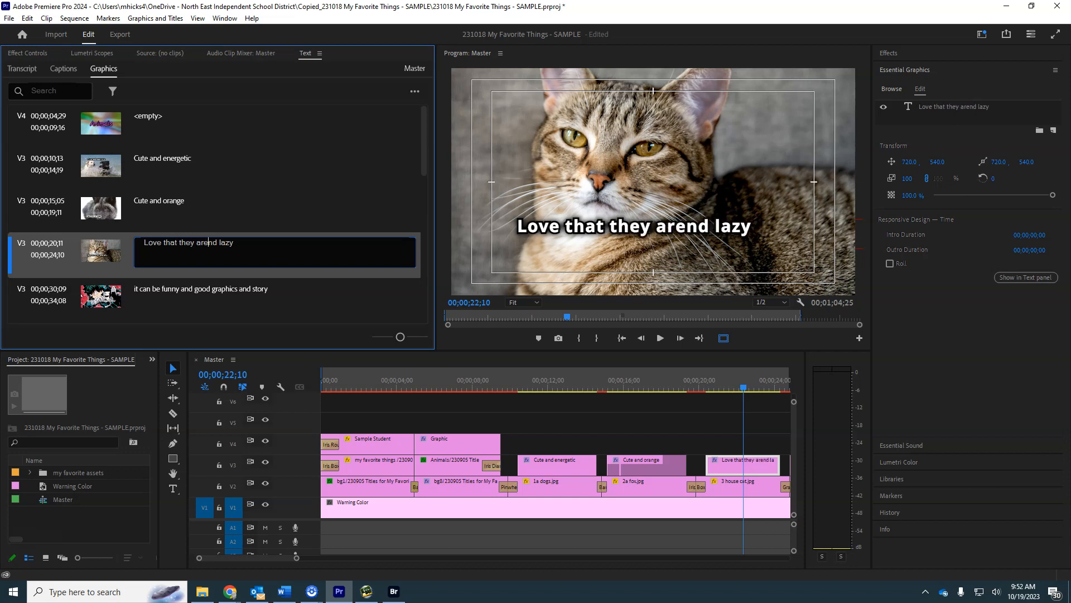
Reword the title over the 4a mha image to "Funny and has good graphics and story".
{"action": "left_click", "coordinate": [154, 297]}
{"action": "left_click", "coordinate": [189, 295]}
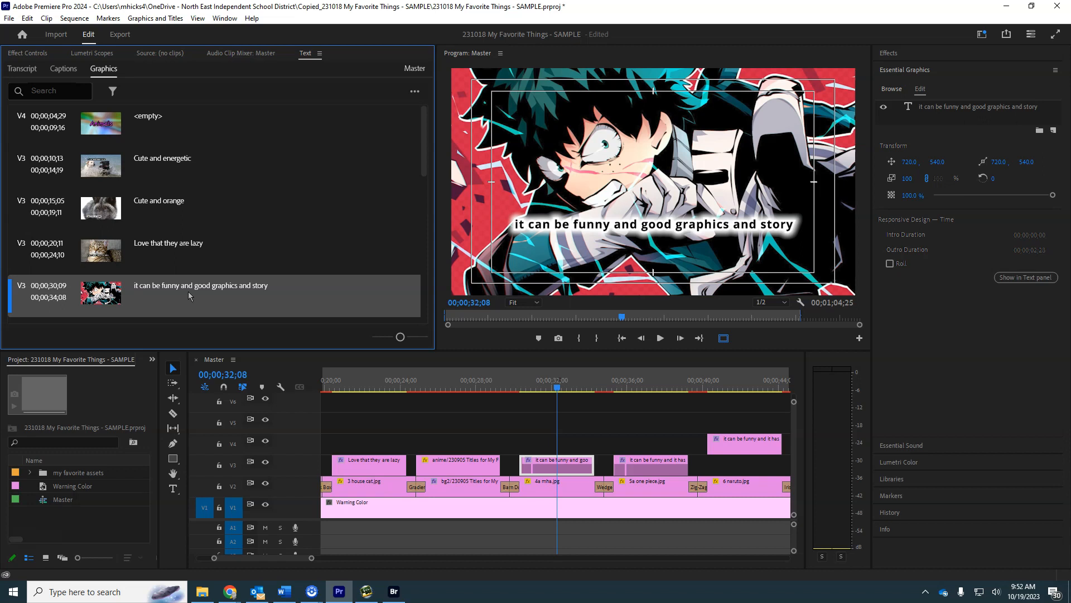
{"action": "left_click", "coordinate": [190, 290]}
{"action": "double_click", "coordinate": [157, 290]}
{"action": "left_click", "coordinate": [159, 287]}
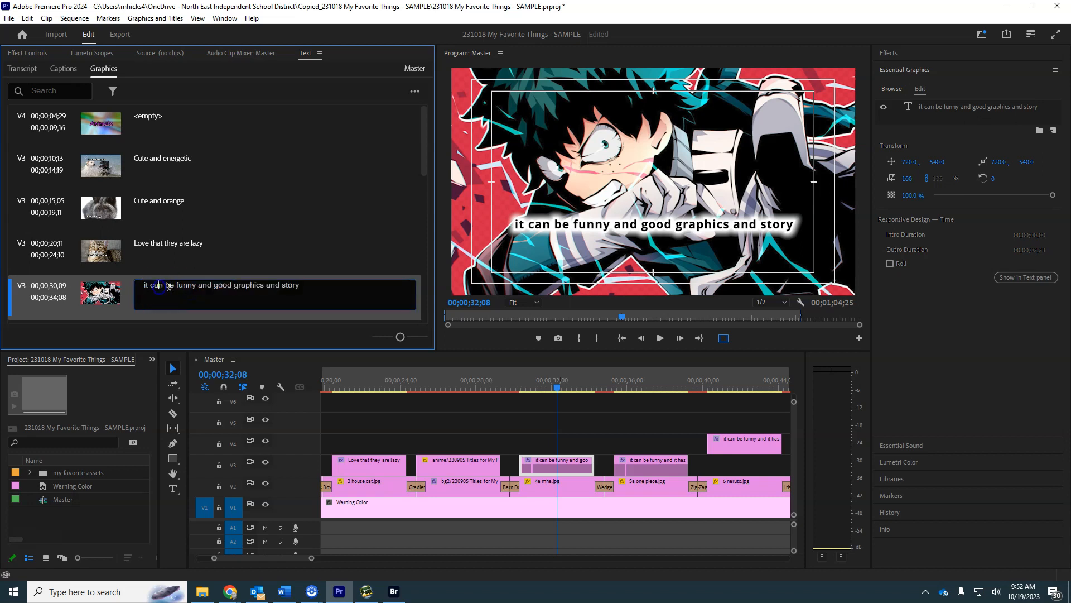
{"action": "left_click_drag", "start_coordinate": [178, 283], "coordinate": [149, 296]}
{"action": "type", "text": "F"}
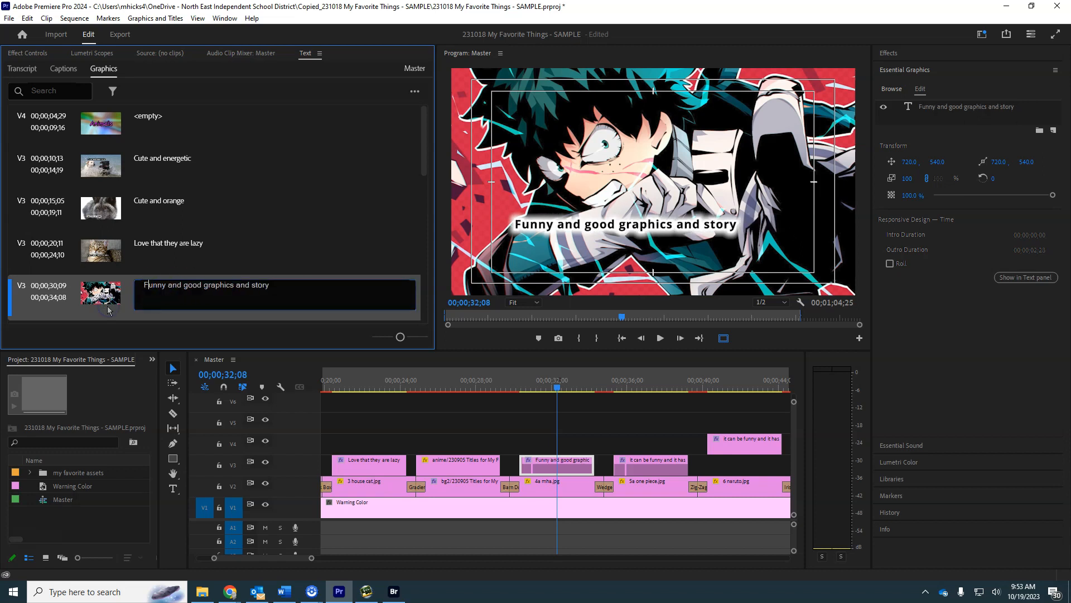
{"action": "left_click", "coordinate": [188, 284]}
{"action": "type", "text": "has"}
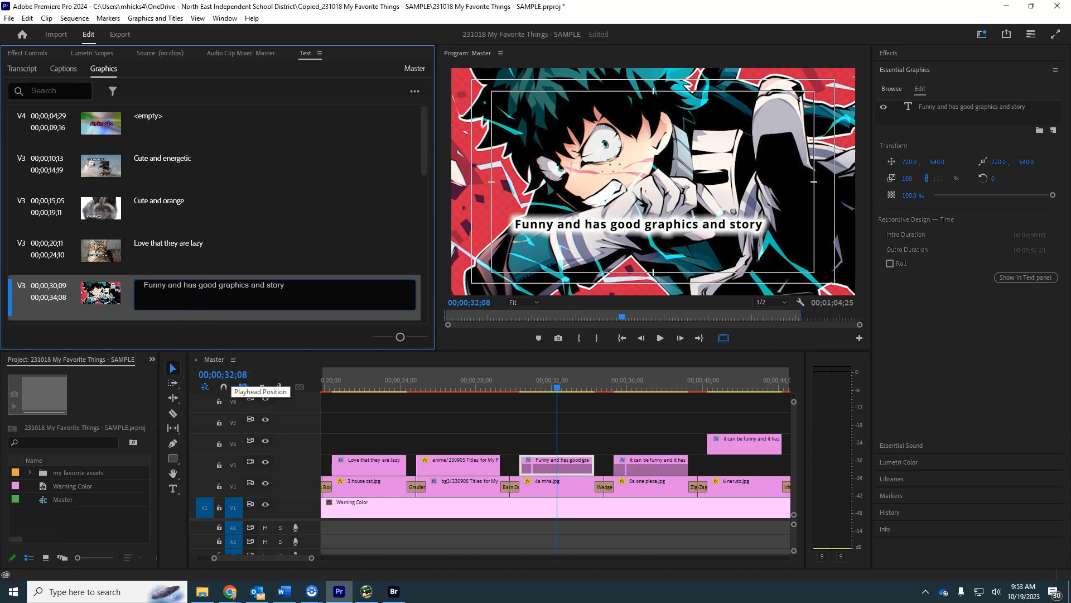
{"action": "left_click", "coordinate": [256, 253]}
Reword the title over the one piece image to "One Piece can be funny and has good fights".
{"action": "scroll", "coordinate": [280, 254], "scroll_direction": "down", "scroll_amount": 1}
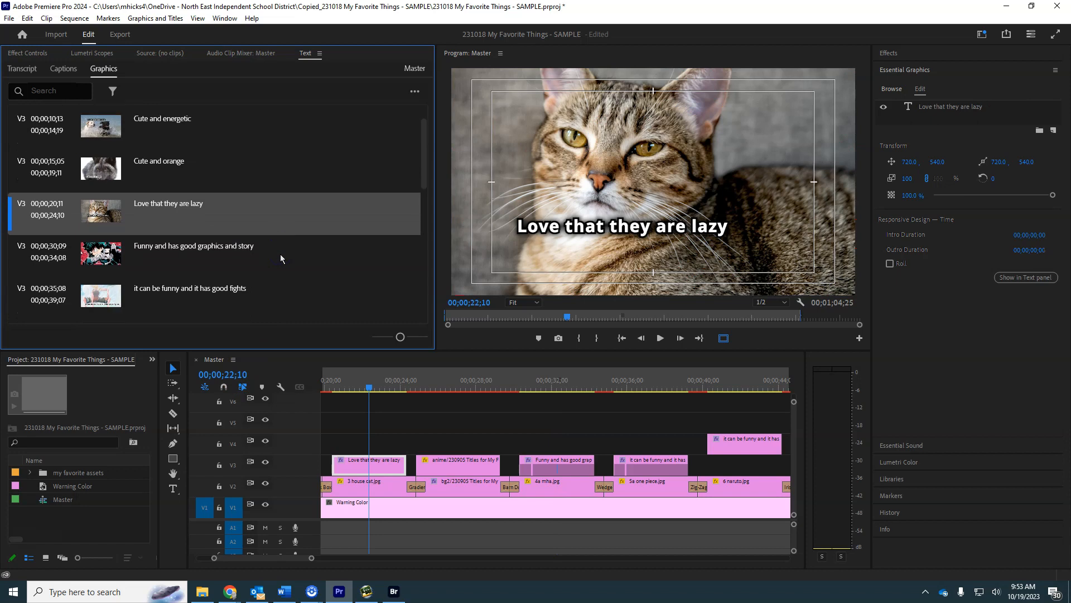
{"action": "scroll", "coordinate": [280, 253], "scroll_direction": "down", "scroll_amount": 1}
{"action": "left_click", "coordinate": [196, 251]}
{"action": "left_click", "coordinate": [195, 252]}
{"action": "left_click", "coordinate": [174, 249]}
{"action": "left_click", "coordinate": [149, 249]}
{"action": "type", "text": "One Pice"}
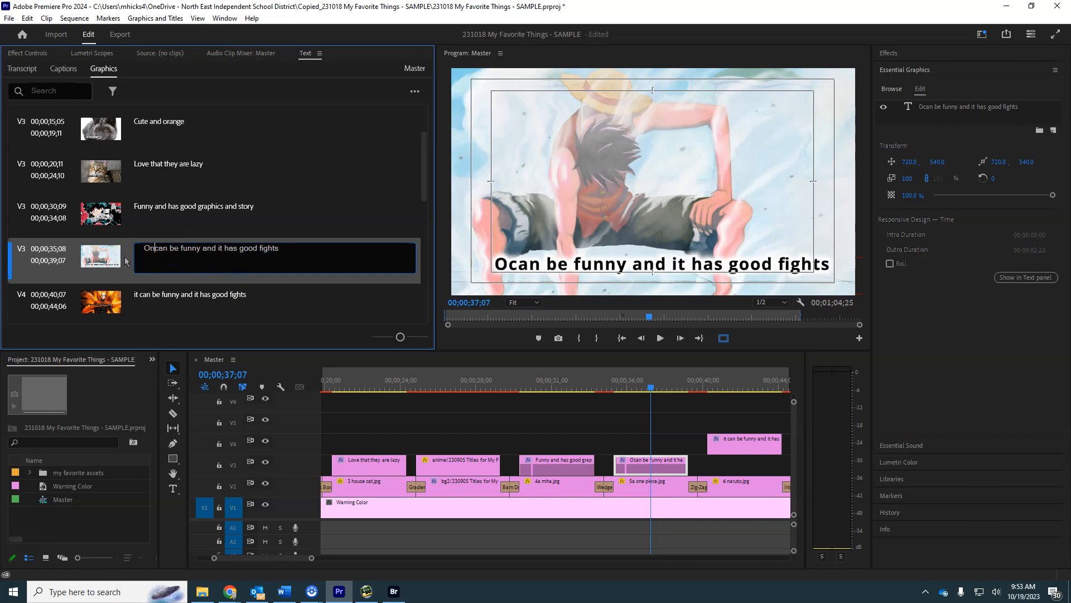
{"action": "key", "text": "BackSpace"}
{"action": "key", "text": "BackSpace"}
{"action": "key", "text": "BackSpace"}
{"action": "type", "text": "ece"}
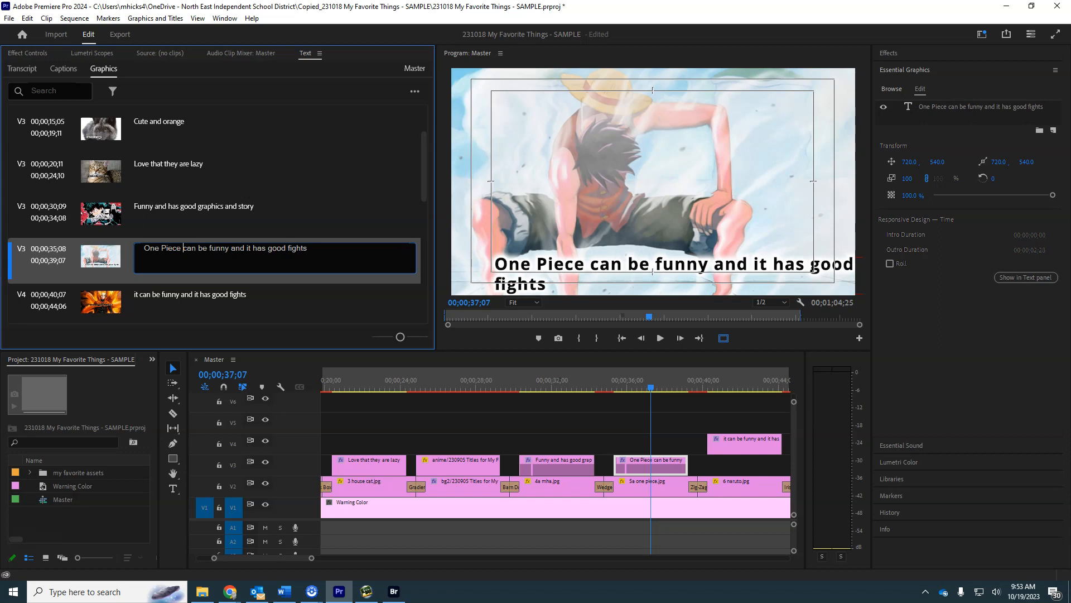
{"action": "key", "text": "Delete"}
{"action": "key", "text": "Delete"}
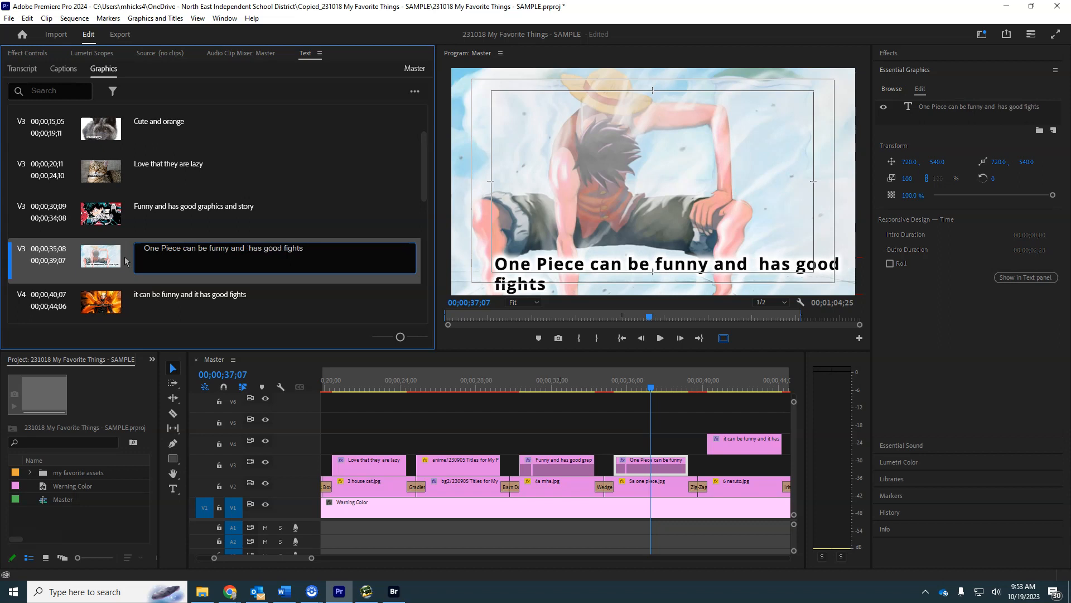
{"action": "key", "text": "Delete"}
Reword the title over the naruto image to "Naruto can be funny and it also has good fights" and return to the One Piece title.
{"action": "left_click", "coordinate": [172, 295]}
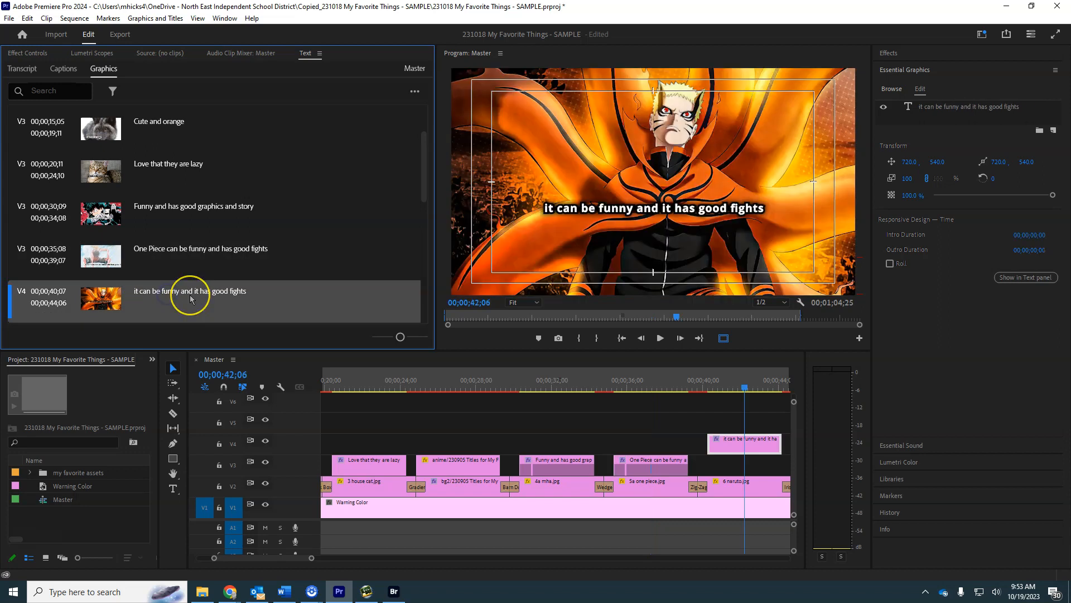
{"action": "double_click", "coordinate": [189, 295]}
{"action": "left_click", "coordinate": [156, 291]}
{"action": "type", "text": "Naruto"}
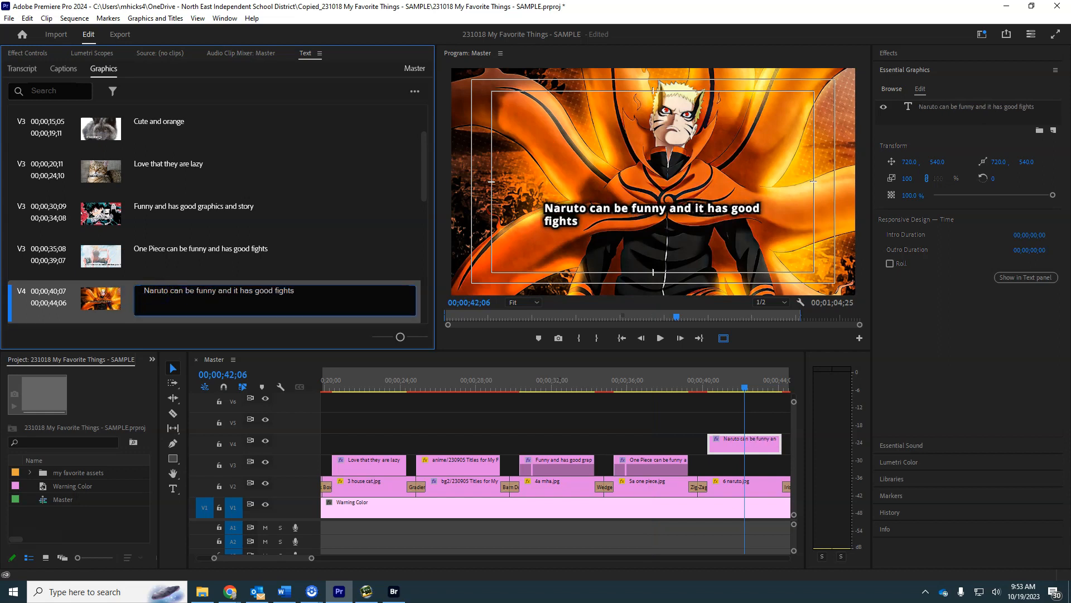
{"action": "left_click", "coordinate": [241, 291]}
{"action": "type", "text": "also"}
{"action": "left_click", "coordinate": [327, 275]}
{"action": "left_click", "coordinate": [358, 255]}
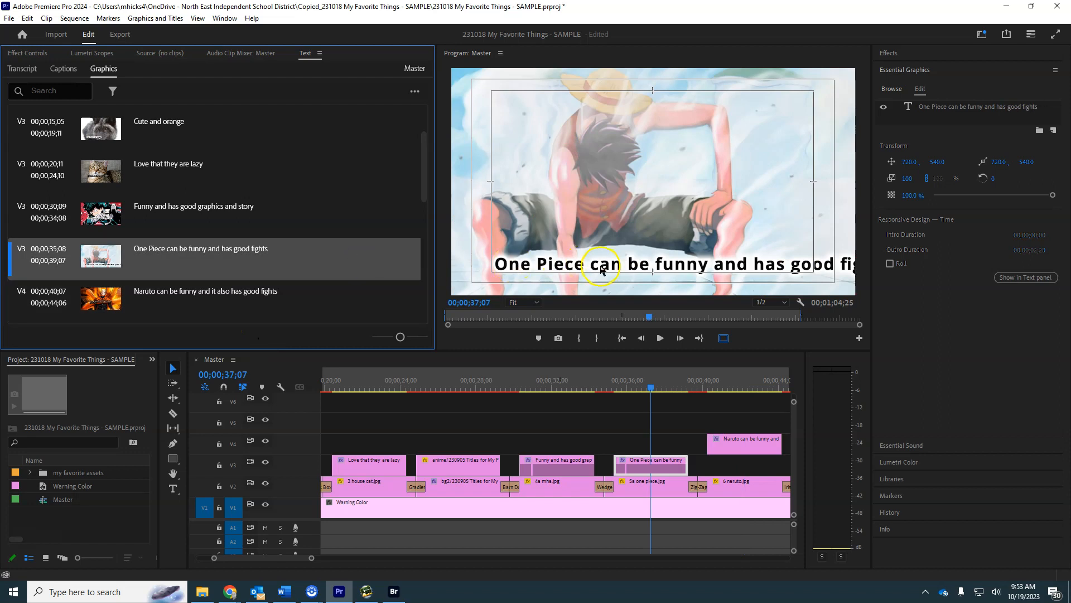
Inspect the spaghetti graphic on the timeline and its empty text entry in the graphics text list.
{"action": "scroll", "coordinate": [354, 216], "scroll_direction": "down", "scroll_amount": 1}
{"action": "scroll", "coordinate": [355, 215], "scroll_direction": "down", "scroll_amount": 4}
{"action": "left_click", "coordinate": [164, 244]}
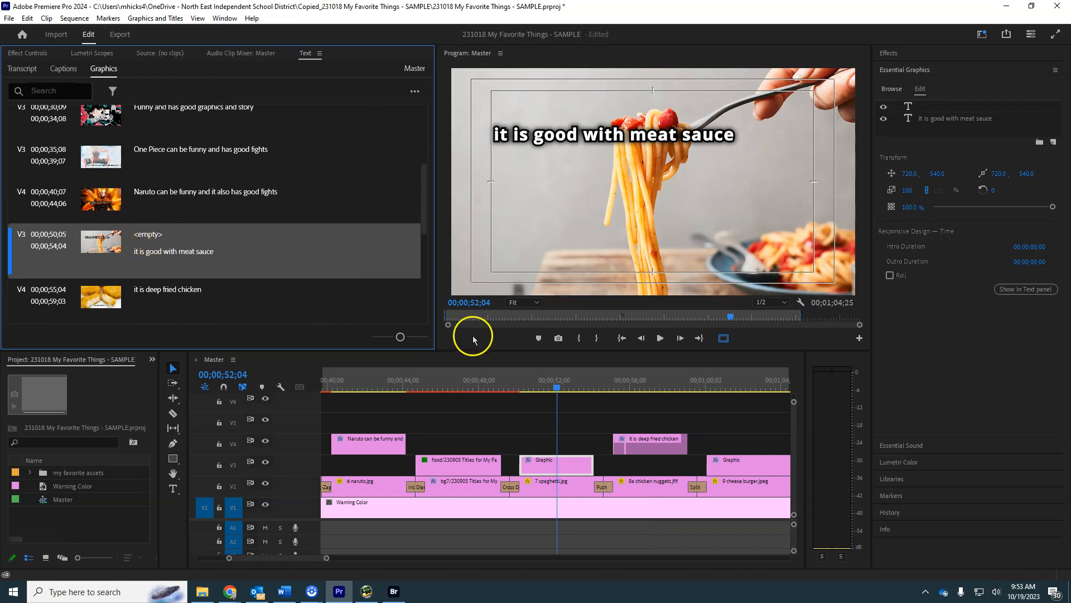
{"action": "left_click", "coordinate": [521, 390]}
{"action": "left_click_drag", "start_coordinate": [523, 394], "coordinate": [556, 390]}
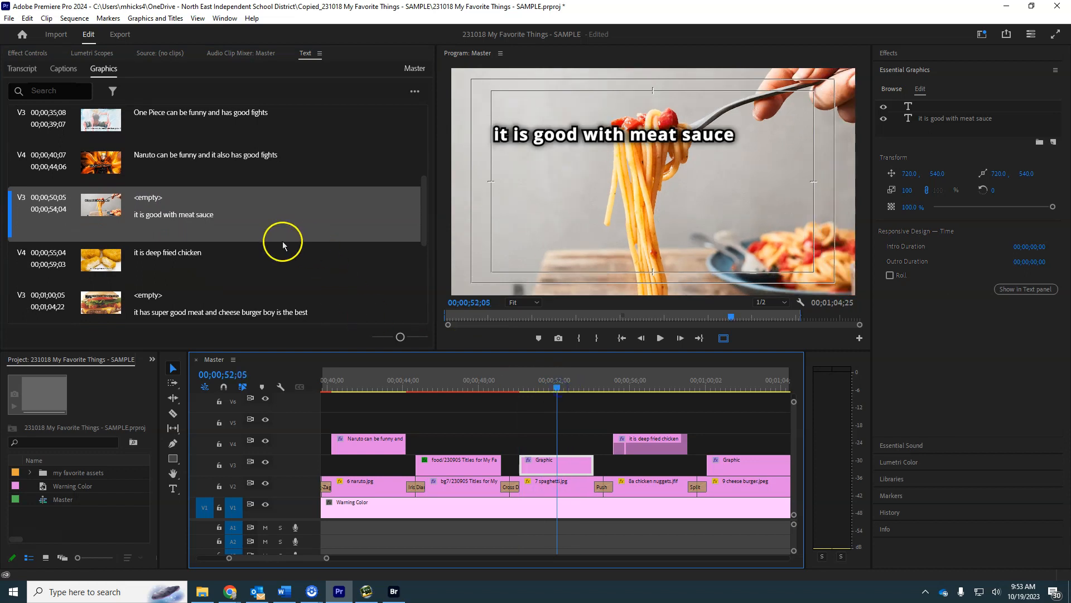
{"action": "left_click", "coordinate": [169, 201]}
{"action": "double_click", "coordinate": [154, 200]}
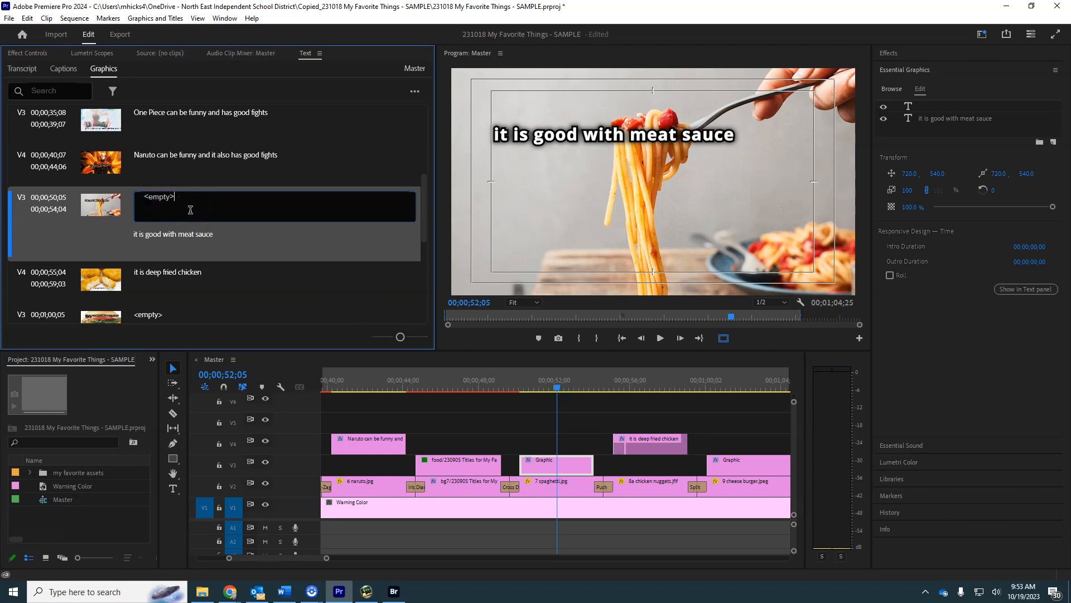
{"action": "left_click", "coordinate": [101, 230]}
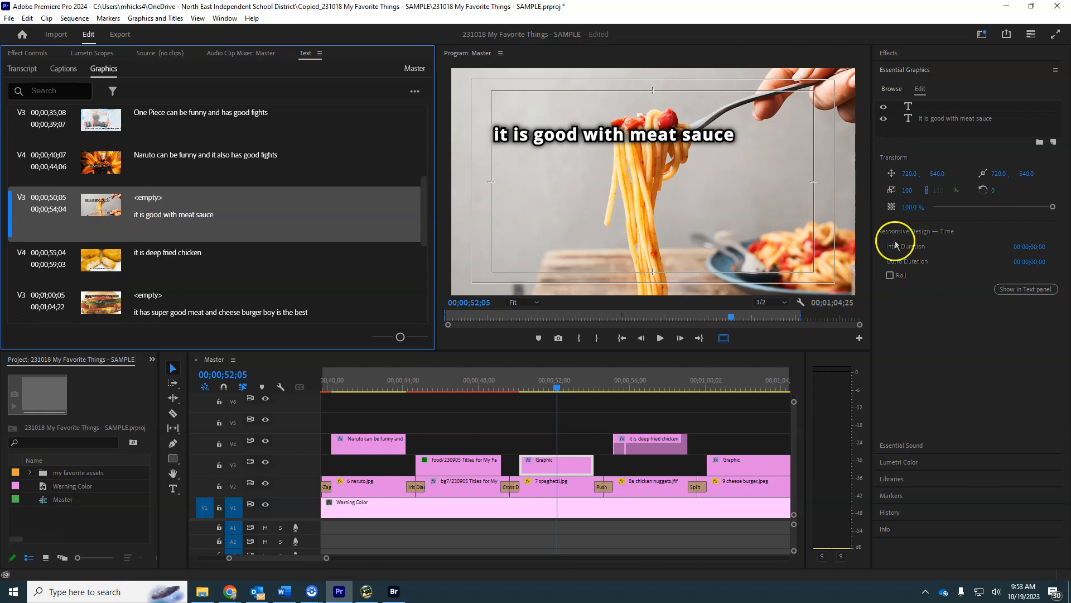
Delete the stray empty text layer at the lower edge of the spaghetti graphic.
{"action": "left_click", "coordinate": [536, 302]}
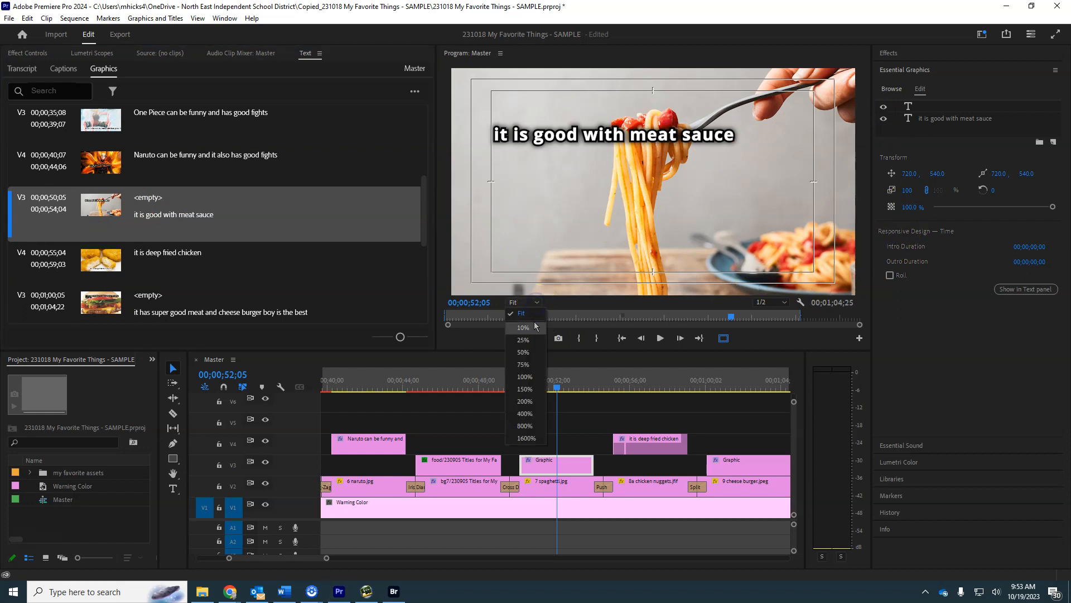
{"action": "left_click", "coordinate": [524, 340]}
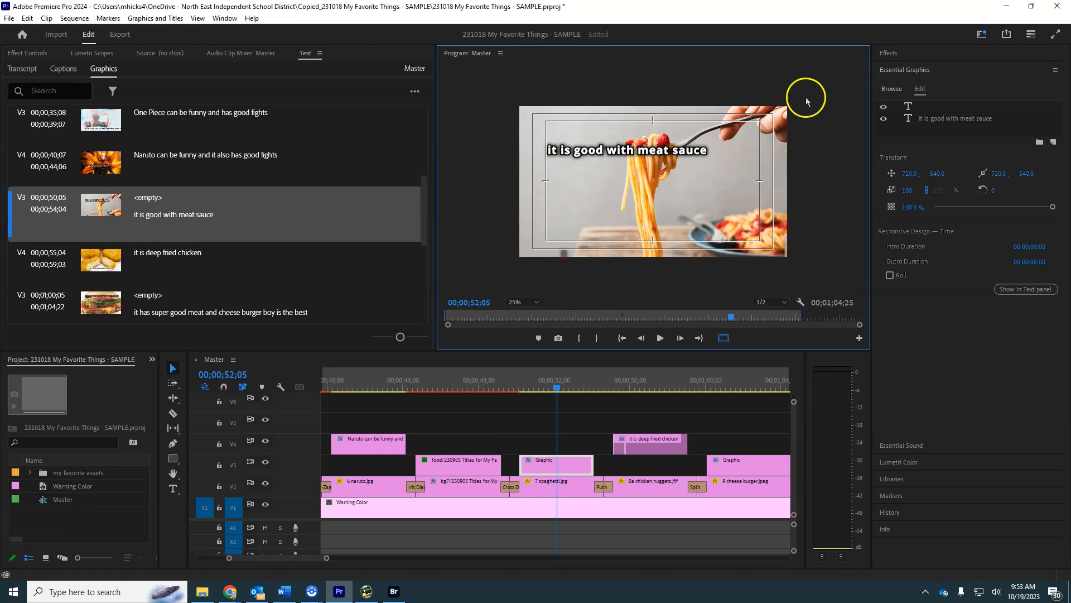
{"action": "left_click", "coordinate": [829, 281]}
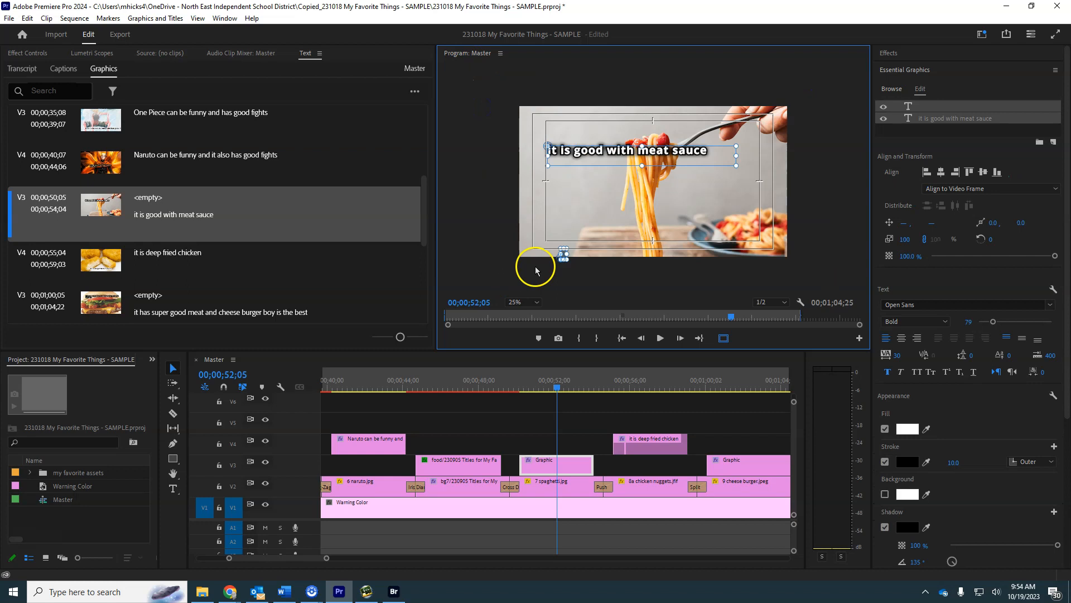
{"action": "left_click", "coordinate": [565, 274]}
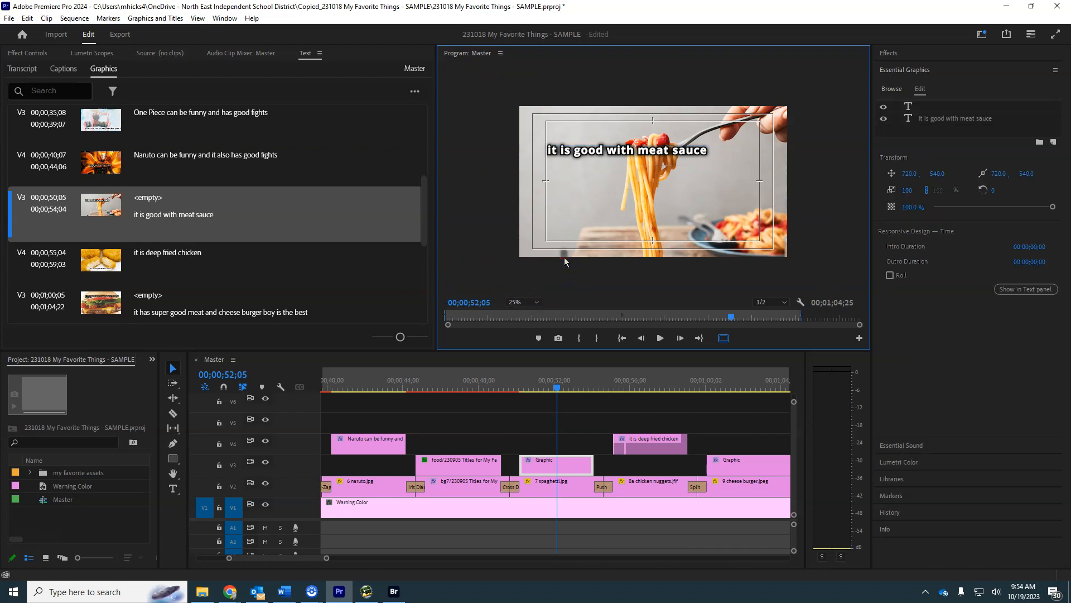
{"action": "left_click", "coordinate": [565, 260]}
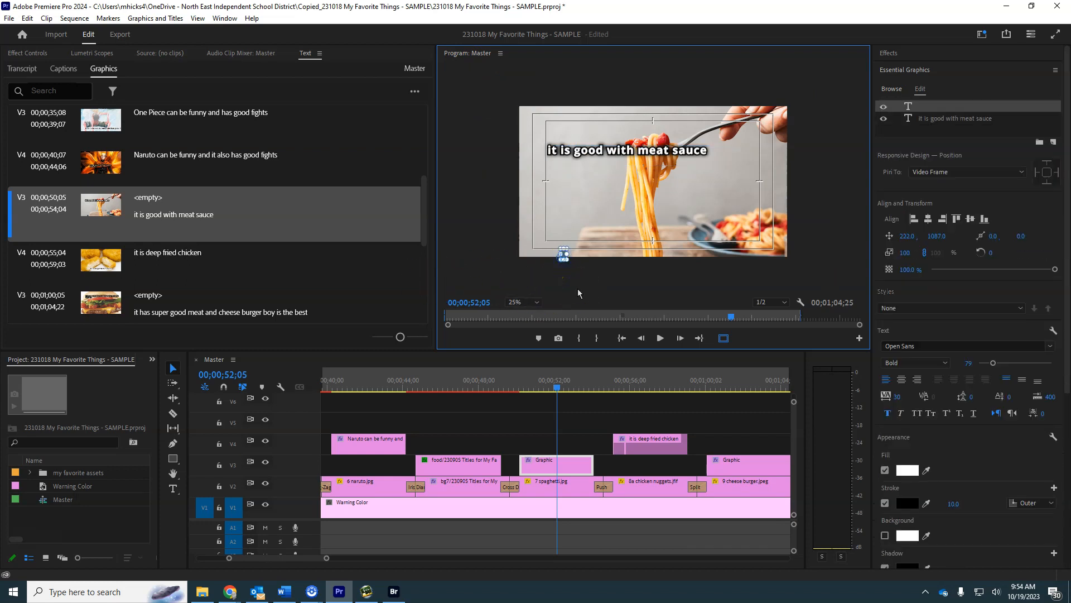
{"action": "key", "text": "Delete"}
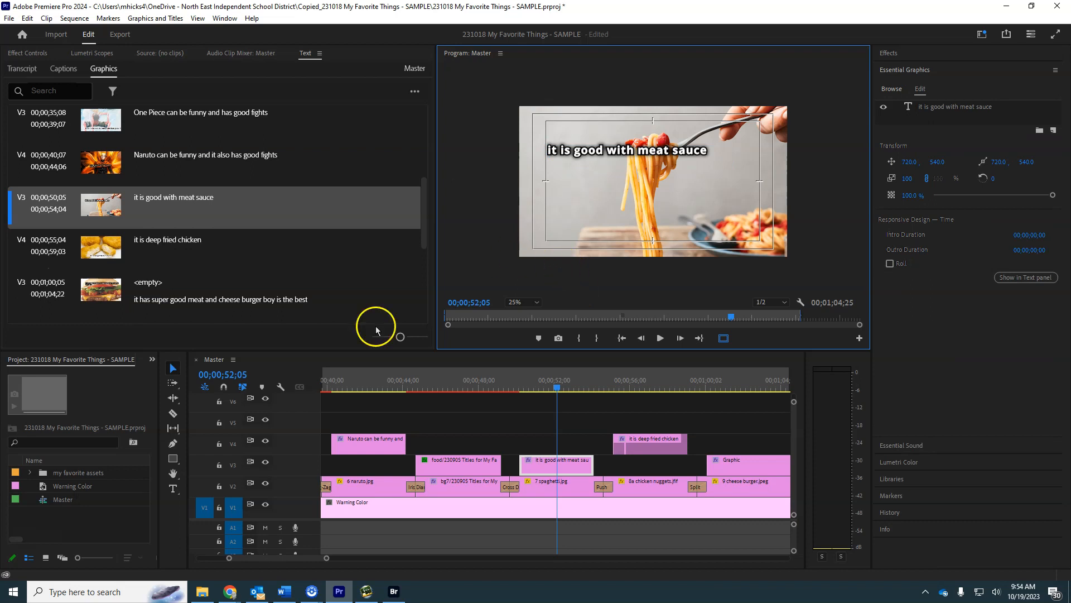
Reword the title over the spaghetti image to "Good with meat sauce".
{"action": "double_click", "coordinate": [144, 198]}
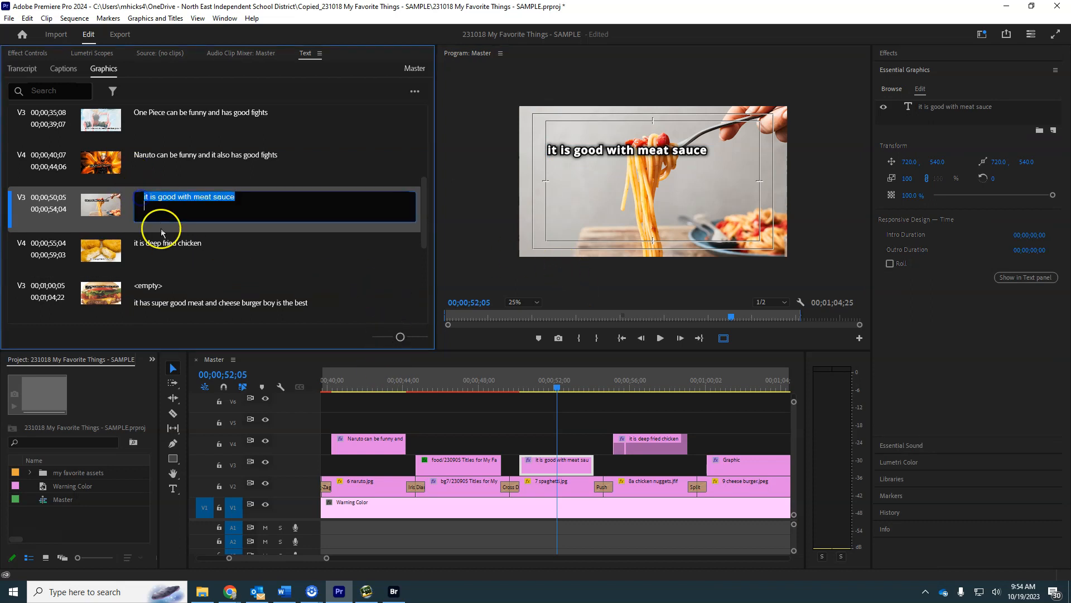
{"action": "key", "text": "Left"}
{"action": "key", "text": "Delete"}
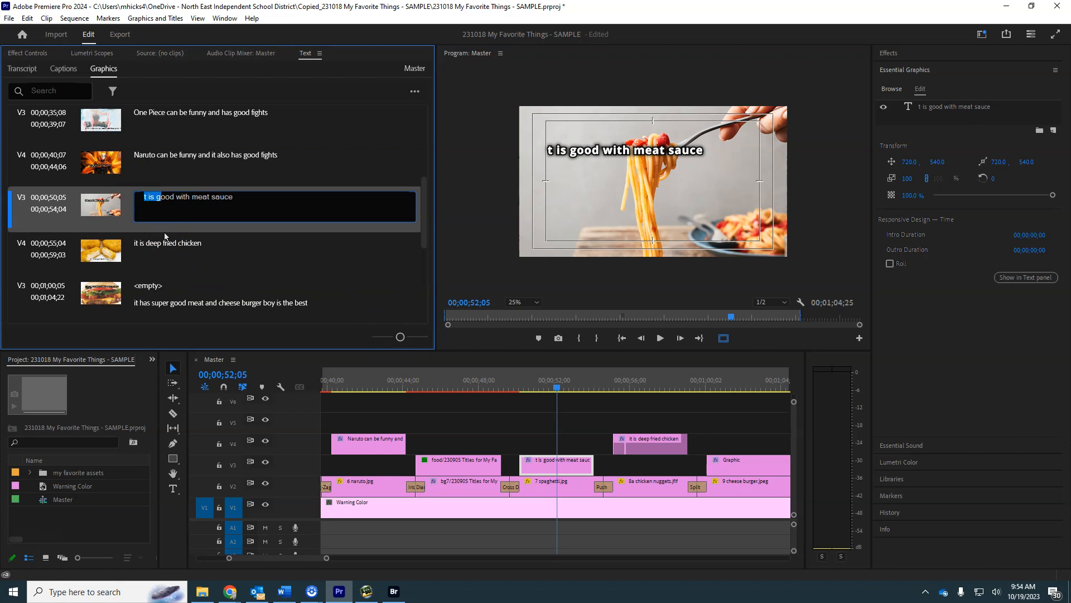
{"action": "type", "text": "G"}
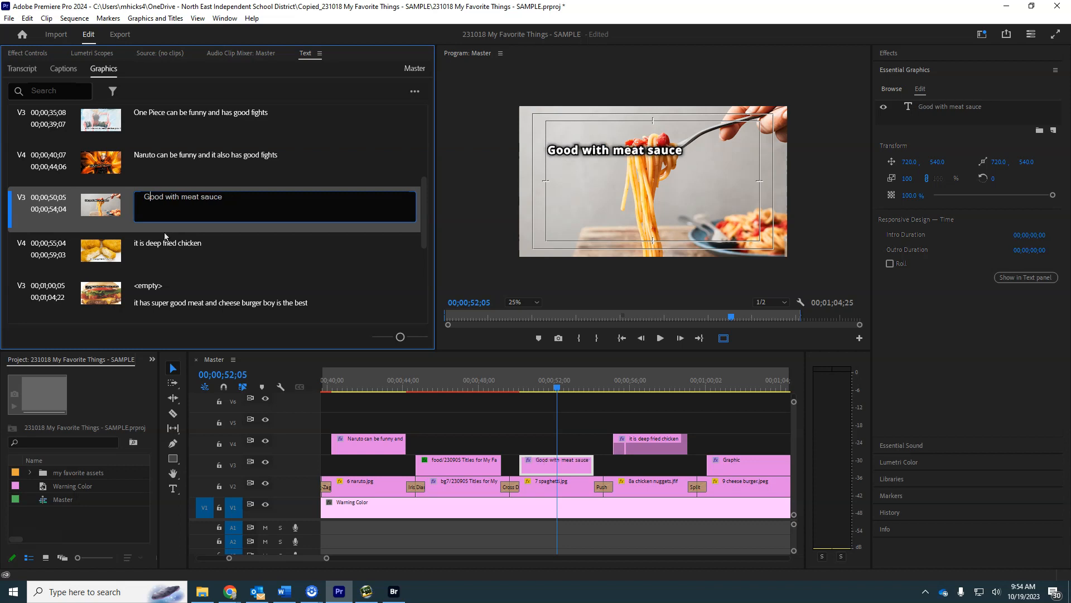
Reword the title over the chicken nuggets image to "Nuggets made of deep fried chicken".
{"action": "left_click", "coordinate": [251, 240]}
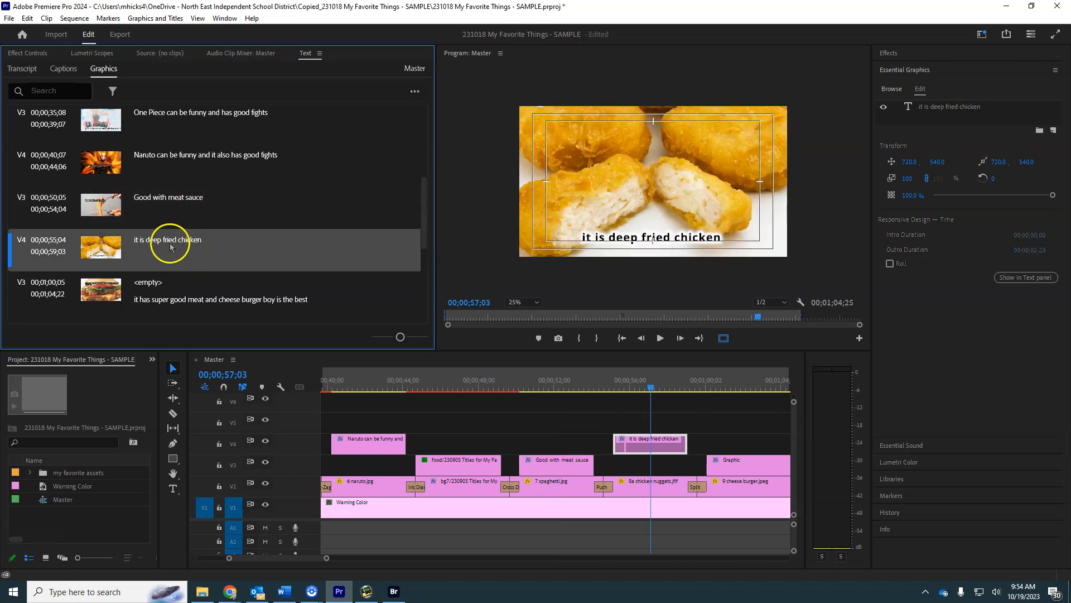
{"action": "double_click", "coordinate": [207, 244]}
{"action": "left_click", "coordinate": [152, 244]}
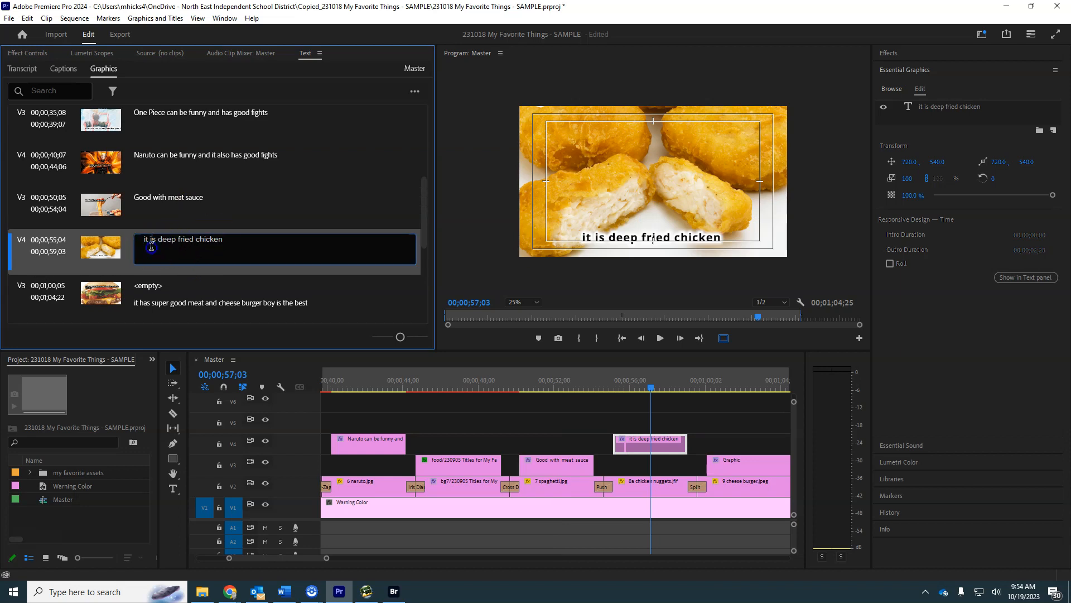
{"action": "left_click_drag", "start_coordinate": [158, 241], "coordinate": [94, 247]}
{"action": "type", "text": "Nugget"}
{"action": "key", "text": "BackSpace"}
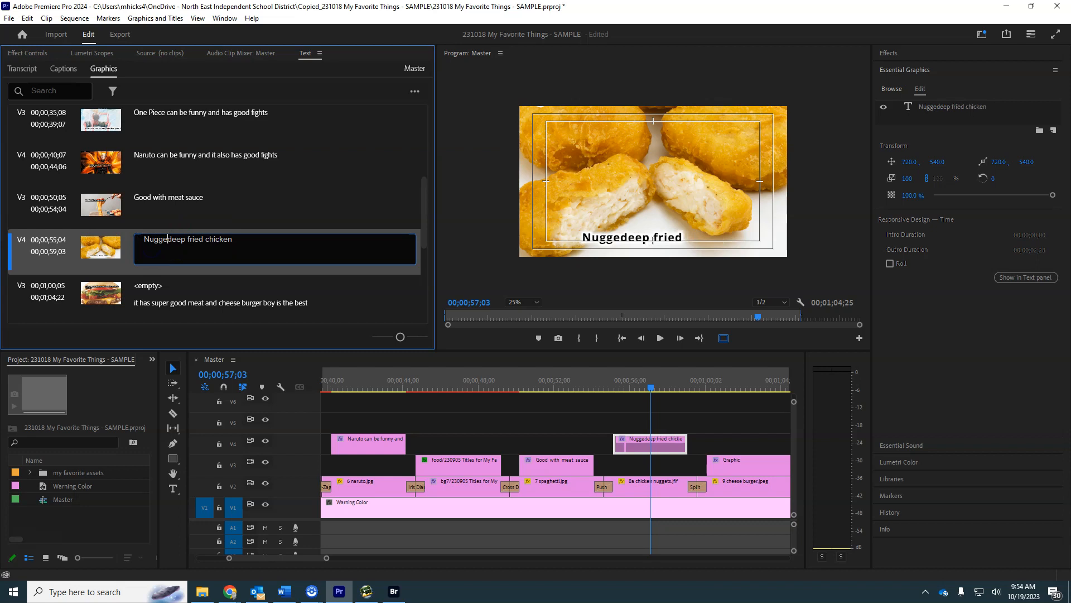
{"action": "type", "text": "ts made of"}
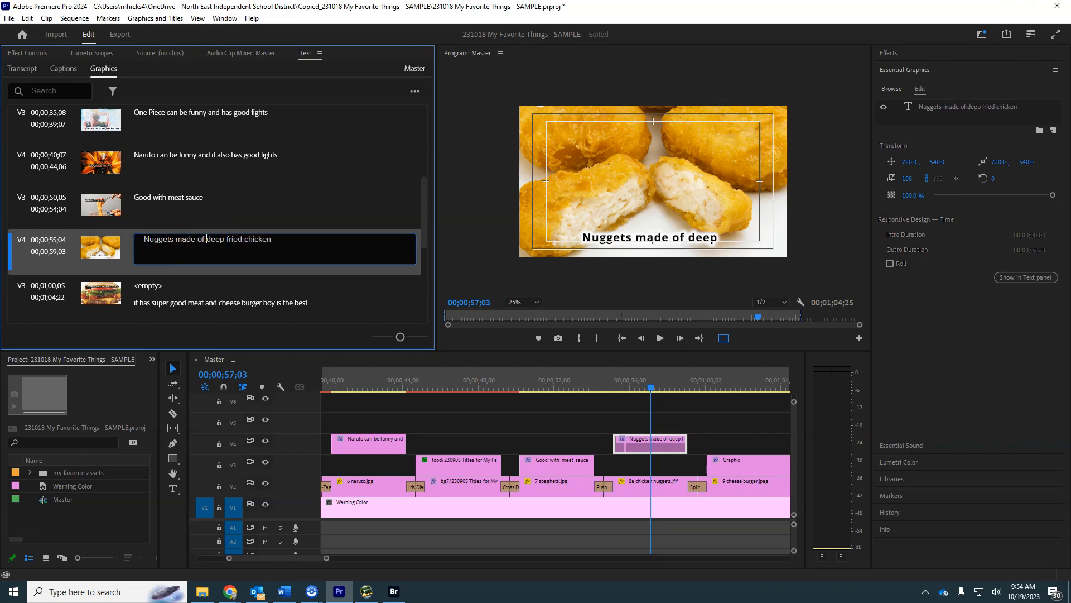
Delete the stray empty text layer near the middle of the cheeseburger graphic.
{"action": "left_click", "coordinate": [246, 302]}
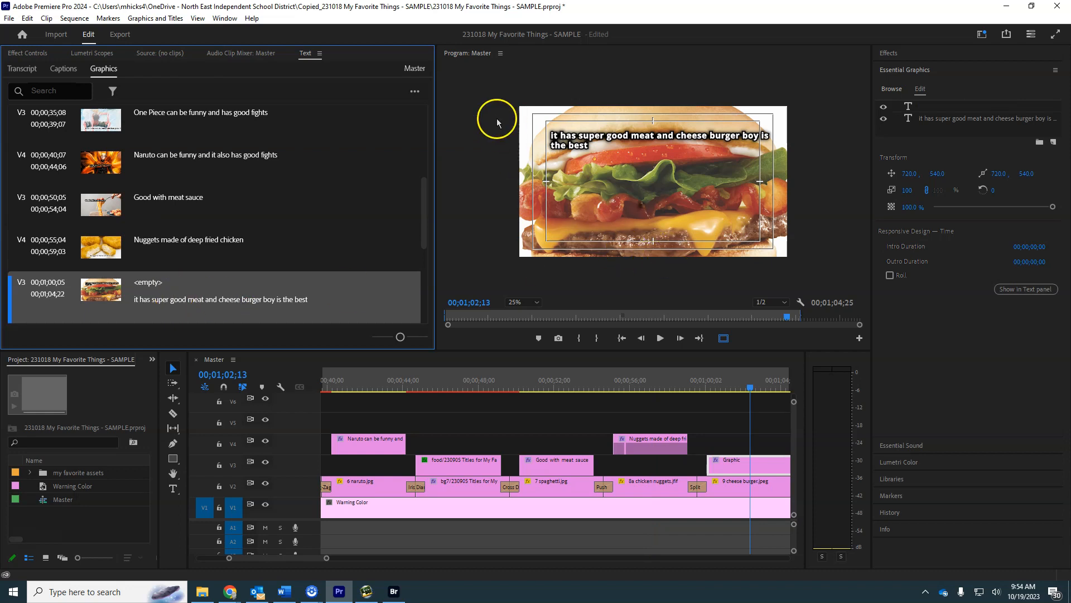
{"action": "left_click_drag", "start_coordinate": [476, 77], "coordinate": [822, 296]}
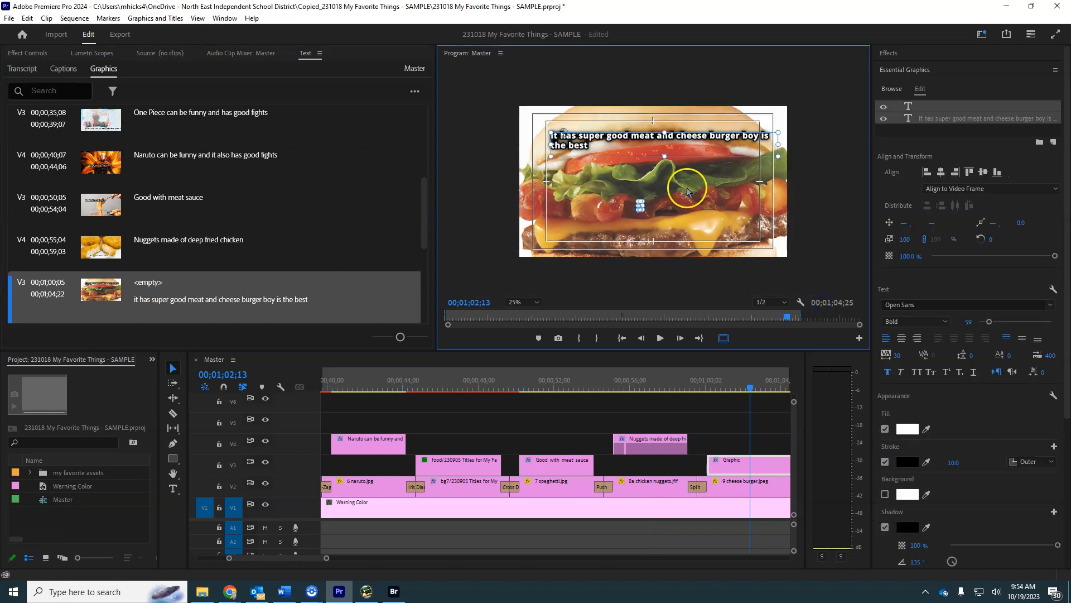
{"action": "left_click", "coordinate": [651, 249]}
{"action": "left_click", "coordinate": [638, 211]}
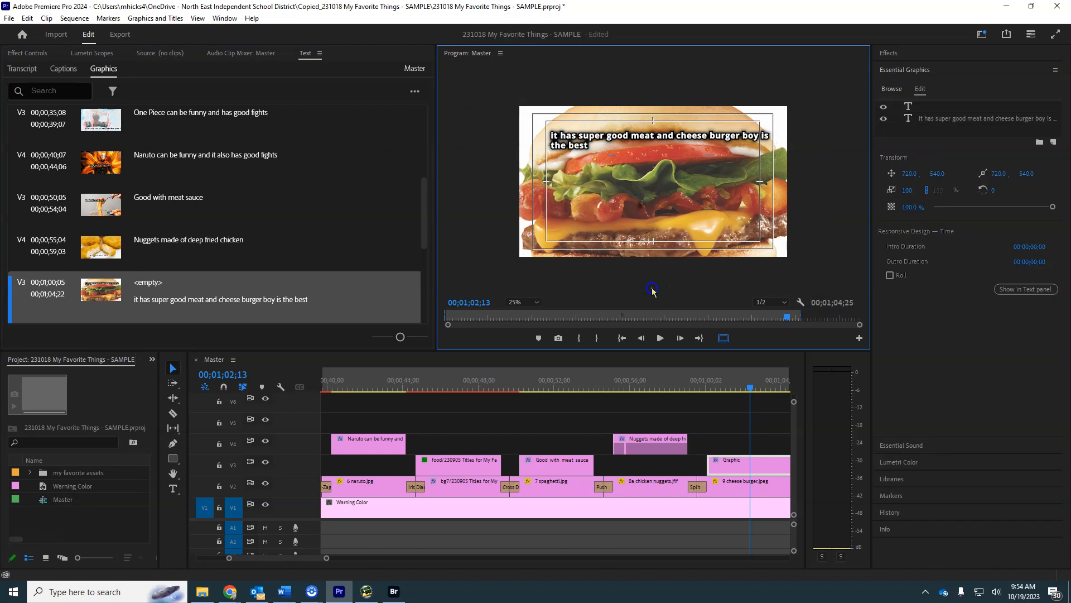
{"action": "left_click", "coordinate": [638, 207]}
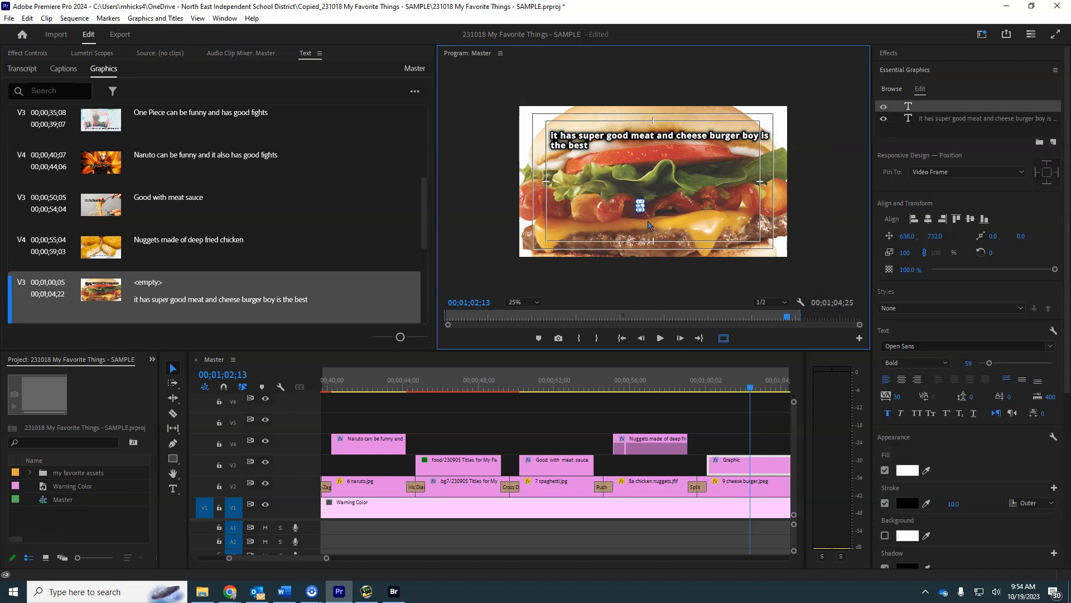
{"action": "key", "text": "Delete"}
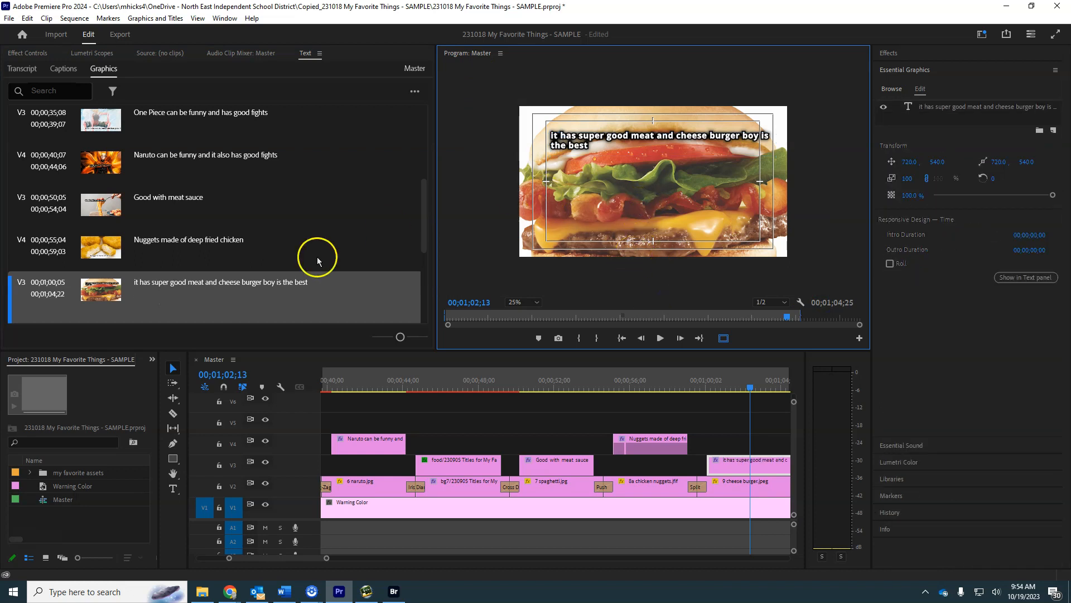
Remove the leading "it" from the cheeseburger title so it reads "Has super good meat and cheese burger boy is the best".
{"action": "double_click", "coordinate": [183, 279]}
{"action": "key", "text": "ctrl+c"}
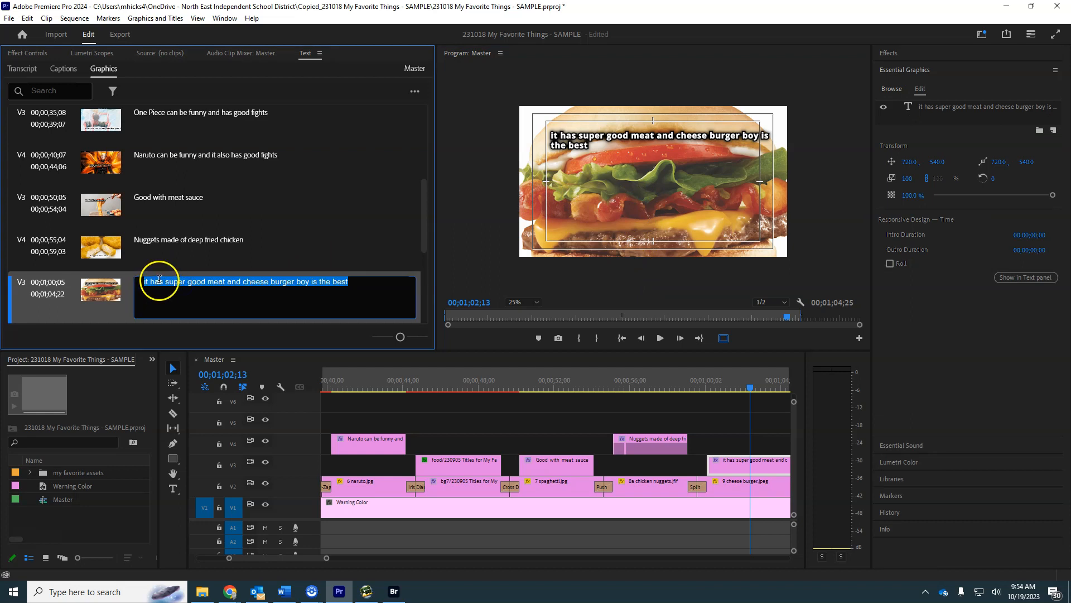
{"action": "key", "text": "BackSpace"}
{"action": "key", "text": "ctrl+z"}
{"action": "key", "text": "ctrl+v"}
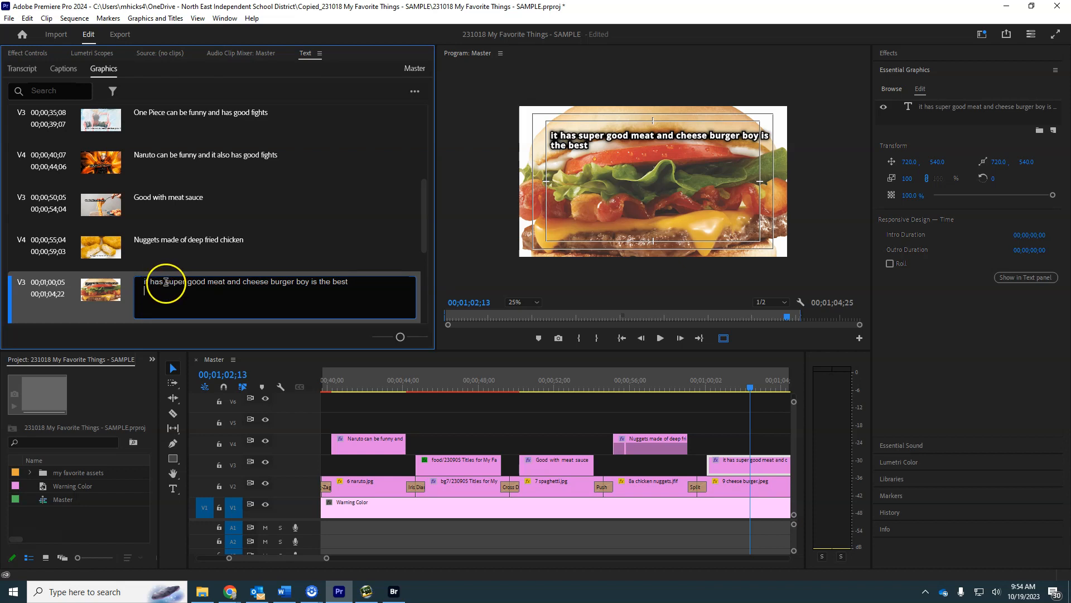
{"action": "left_click_drag", "start_coordinate": [154, 282], "coordinate": [125, 292]}
{"action": "left_click", "coordinate": [148, 286]}
{"action": "key", "text": "Delete"}
{"action": "key", "text": "Delete"}
{"action": "key", "text": "Delete"}
{"action": "key", "text": "Delete"}
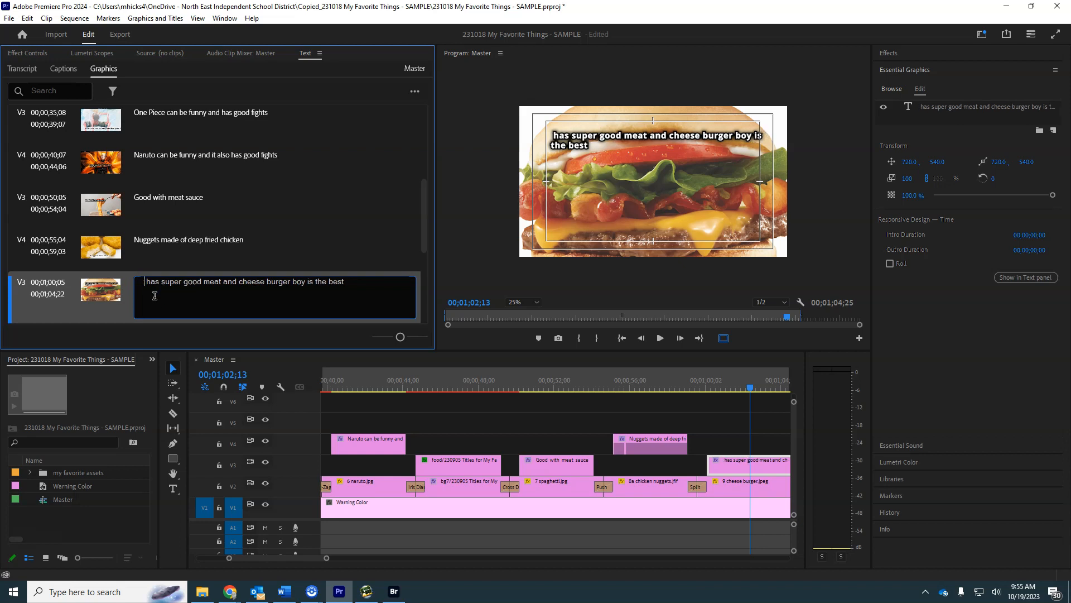
{"action": "type", "text": "H"}
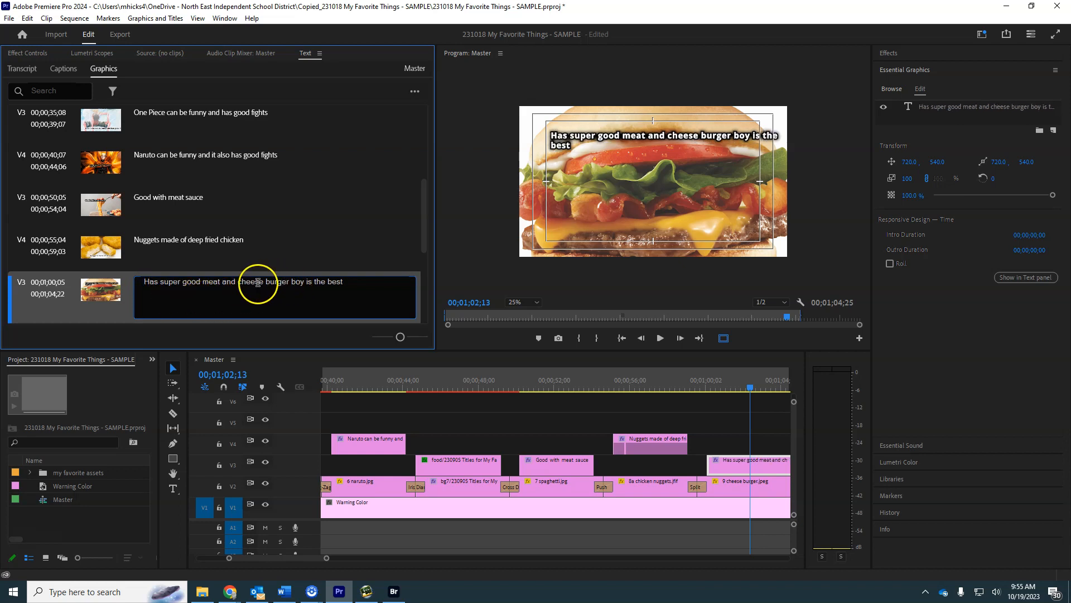
Capitalize the name in the cheeseburger title as "Cheese Burger Boy".
{"action": "key", "text": "Delete"}
{"action": "type", "text": "C"}
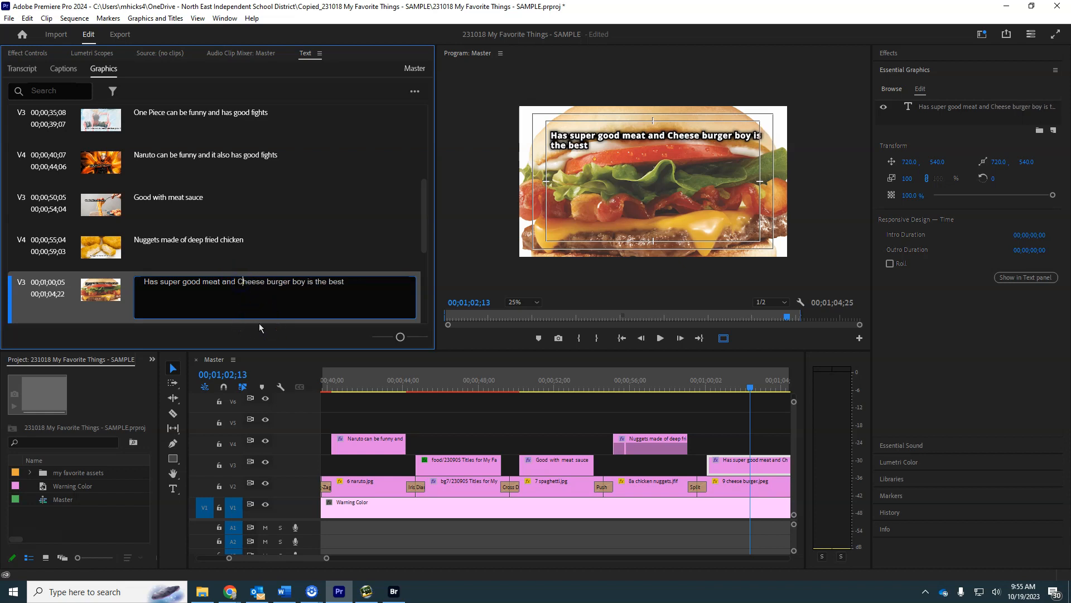
{"action": "key", "text": "Delete"}
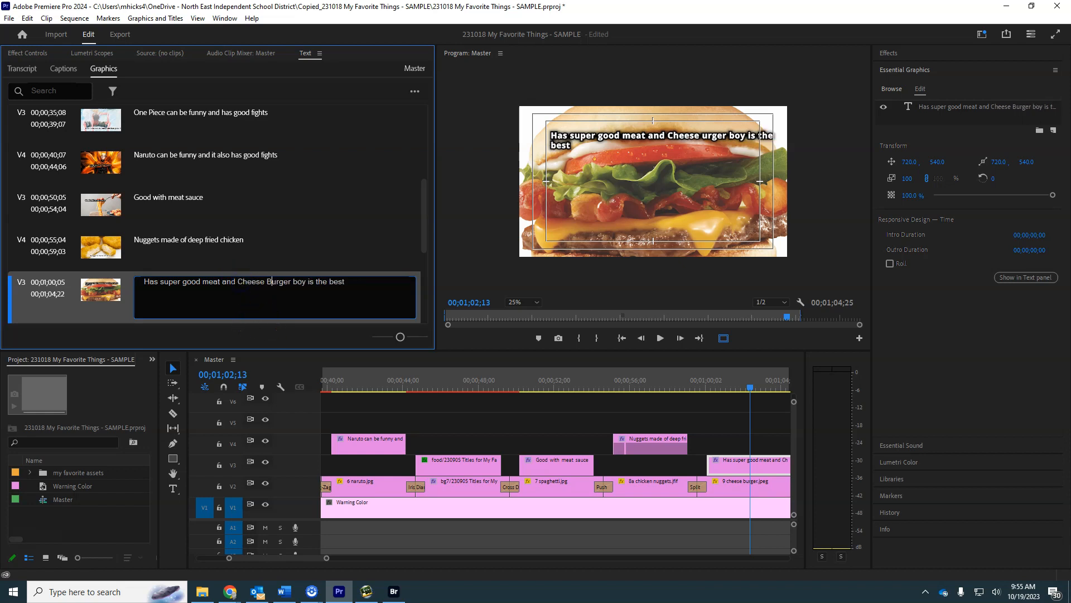
{"action": "type", "text": "B"}
{"action": "key", "text": "Right"}
{"action": "key", "text": "Right"}
{"action": "key", "text": "Right"}
{"action": "key", "text": "Right"}
{"action": "key", "text": "Right"}
{"action": "key", "text": "Right"}
{"action": "key", "text": "Delete"}
{"action": "type", "text": "B"}
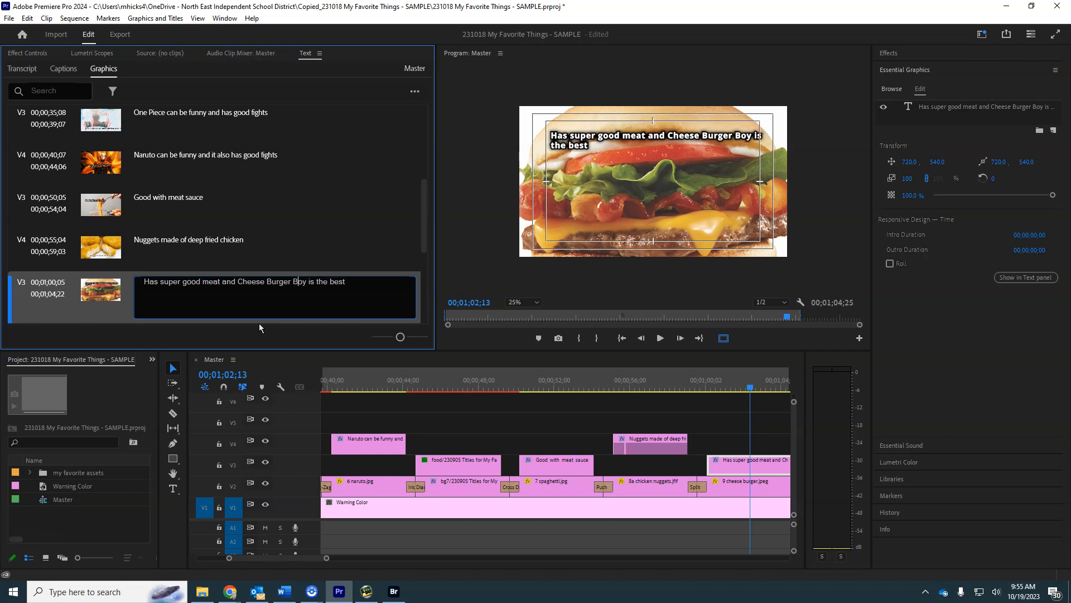
{"action": "left_click", "coordinate": [294, 303]}
{"action": "scroll", "coordinate": [401, 271], "scroll_direction": "down", "scroll_amount": 3}
{"action": "scroll", "coordinate": [203, 270], "scroll_direction": "up", "scroll_amount": 4}
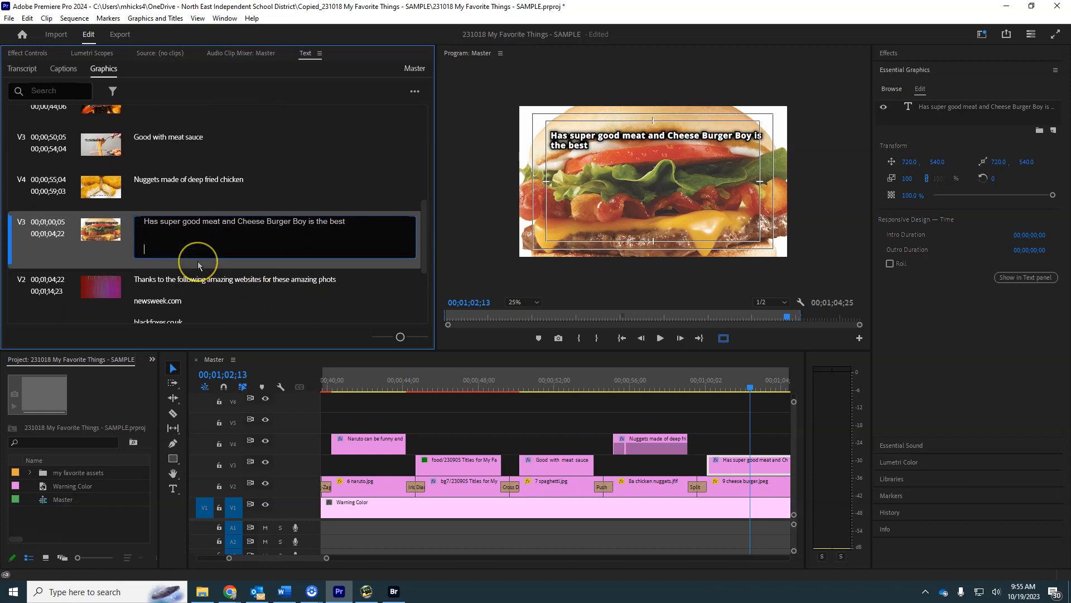
{"action": "scroll", "coordinate": [263, 240], "scroll_direction": "up", "scroll_amount": 5}
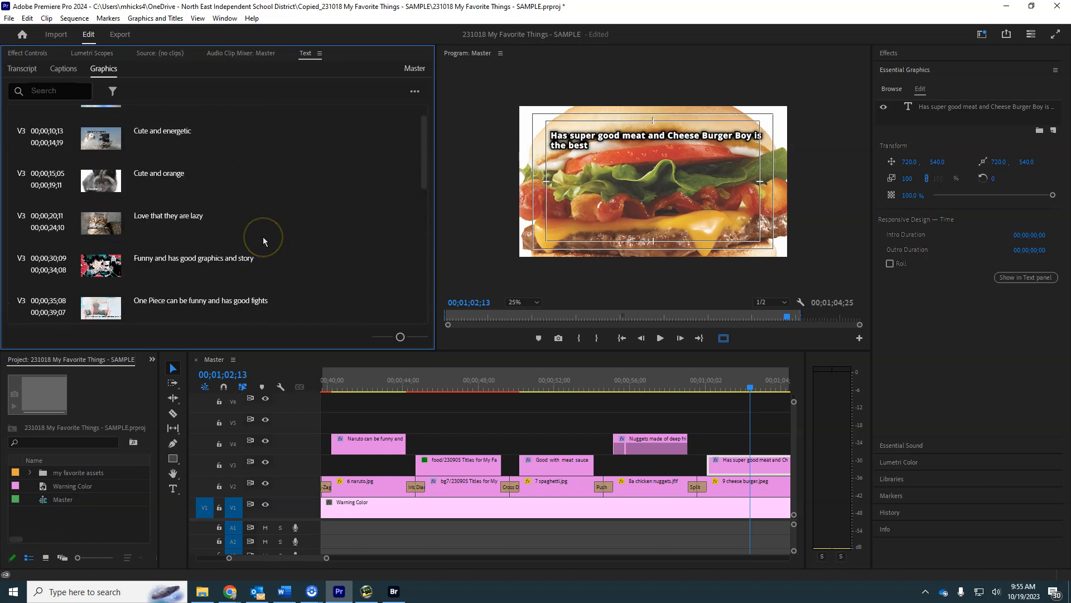